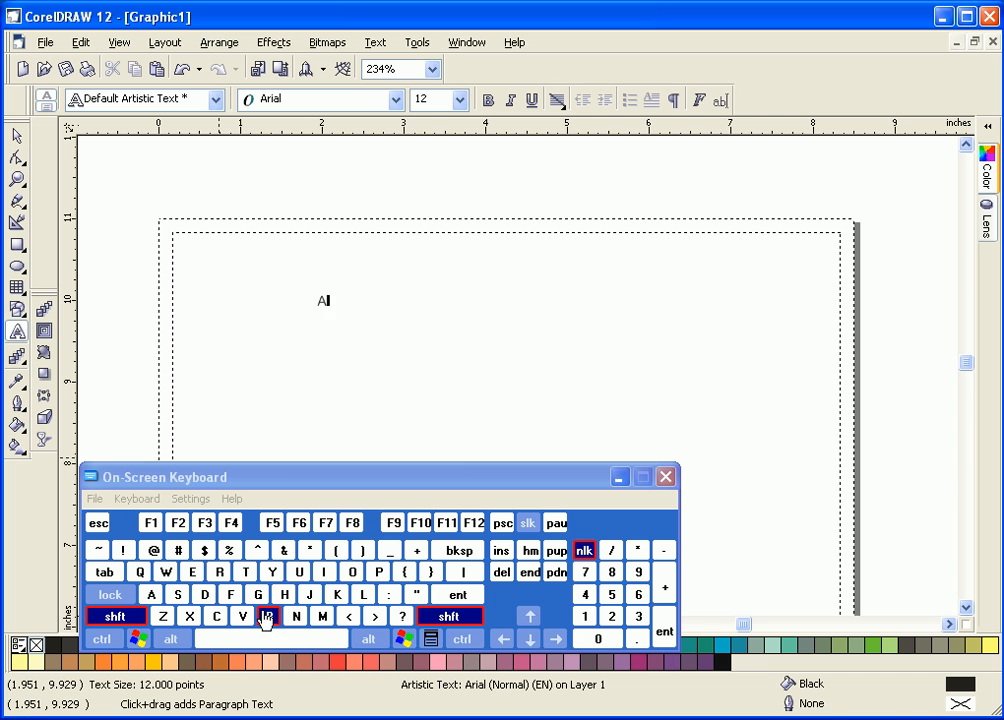
Step: Complete the first line of the artistic text as ABCDE and start a new line
{"action": "left_click", "coordinate": [271, 616]}
{"action": "left_click", "coordinate": [204, 594]}
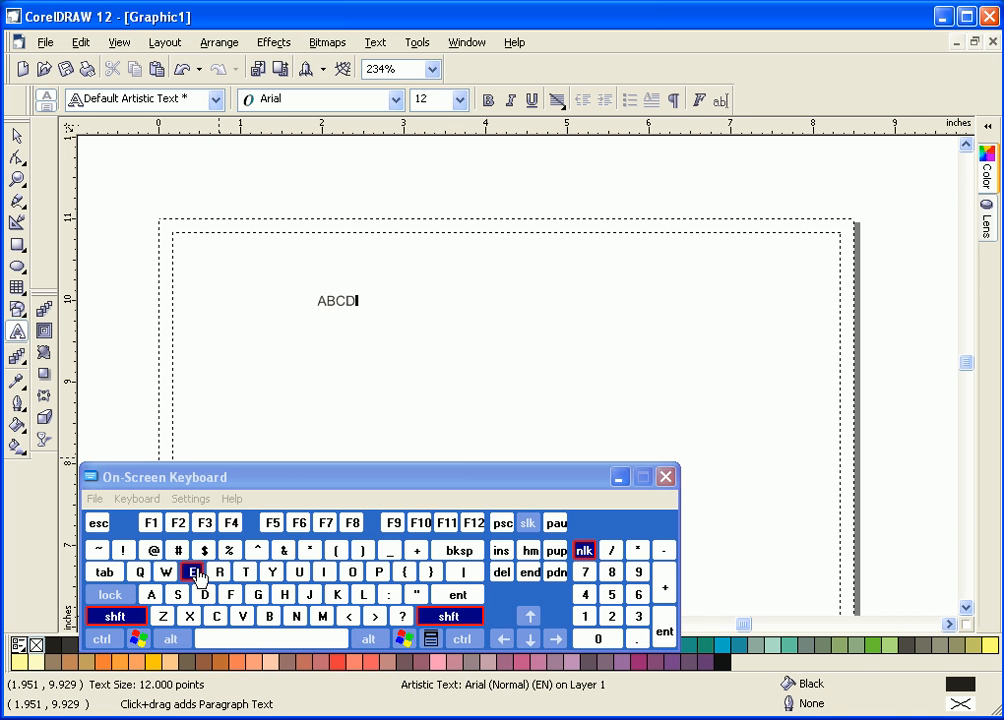
{"action": "left_click", "coordinate": [193, 572]}
{"action": "left_click", "coordinate": [458, 594]}
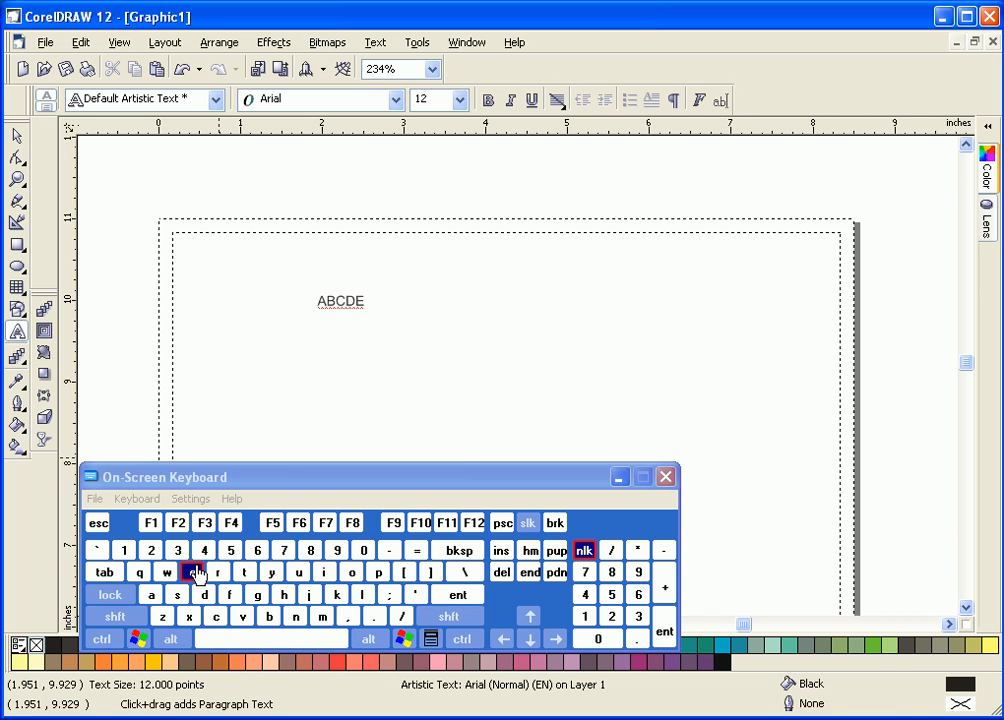
Step: Enter abcde as the second line of the artistic text and start a third line
{"action": "left_click", "coordinate": [150, 594]}
{"action": "left_click", "coordinate": [269, 616]}
{"action": "left_click", "coordinate": [215, 616]}
{"action": "left_click", "coordinate": [206, 594]}
{"action": "left_click", "coordinate": [193, 572]}
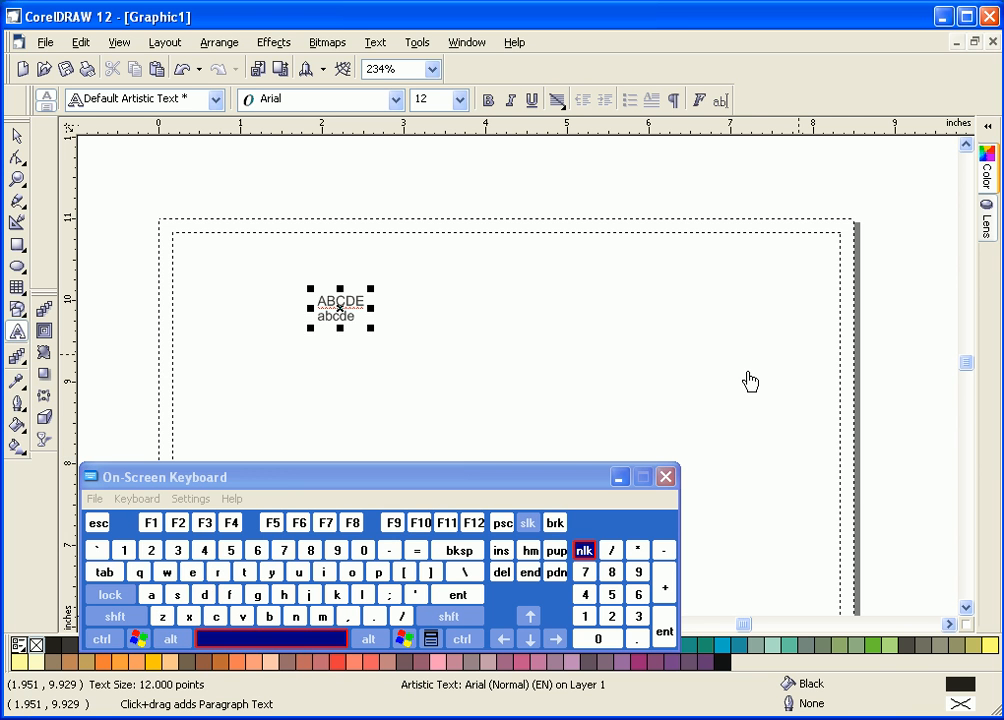
{"action": "left_click", "coordinate": [455, 596]}
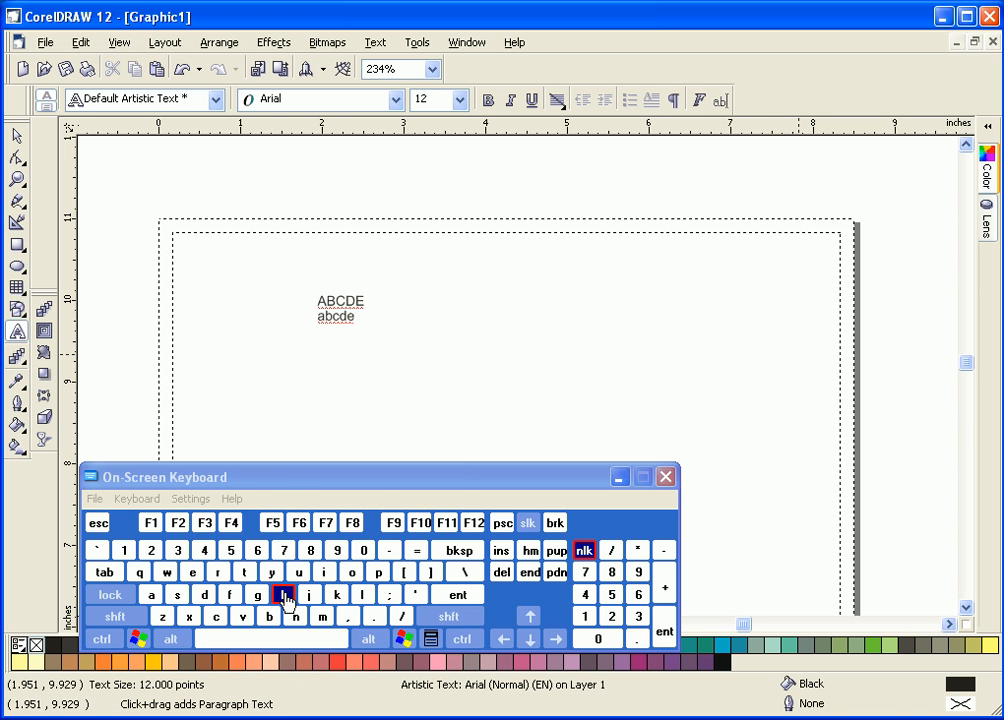
{"action": "left_click", "coordinate": [361, 551]}
{"action": "left_click", "coordinate": [121, 553]}
{"action": "left_click", "coordinate": [151, 551]}
{"action": "left_click", "coordinate": [178, 551]}
{"action": "left_click", "coordinate": [205, 551]}
{"action": "left_click", "coordinate": [226, 553]}
{"action": "left_click", "coordinate": [257, 551]}
{"action": "left_click", "coordinate": [284, 551]}
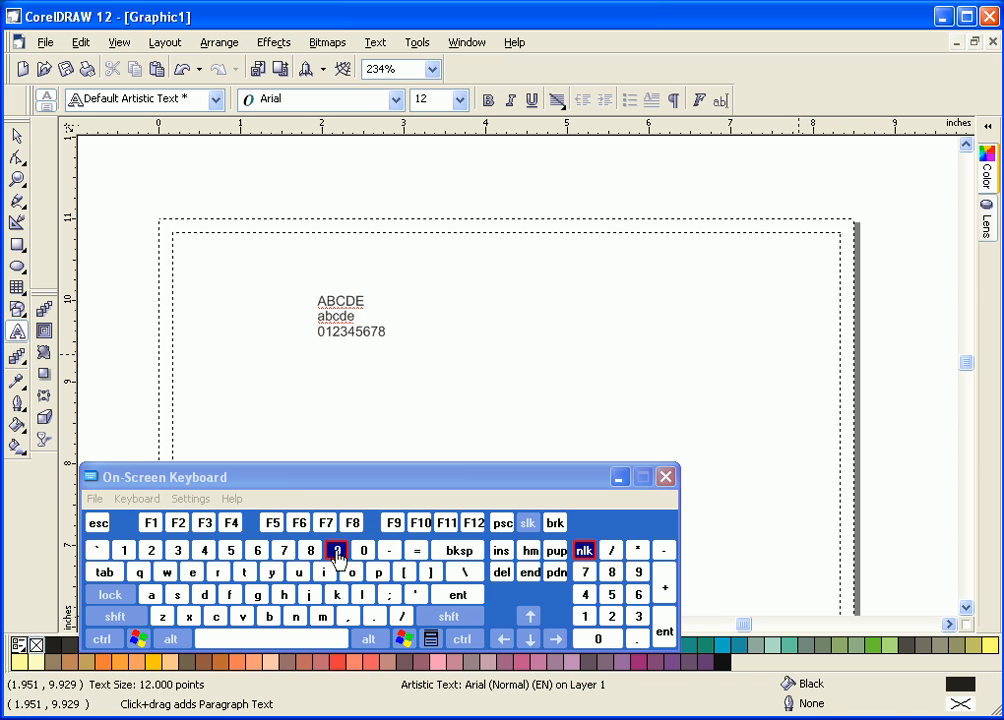
{"action": "type", "text": "8"}
{"action": "left_click", "coordinate": [336, 551]}
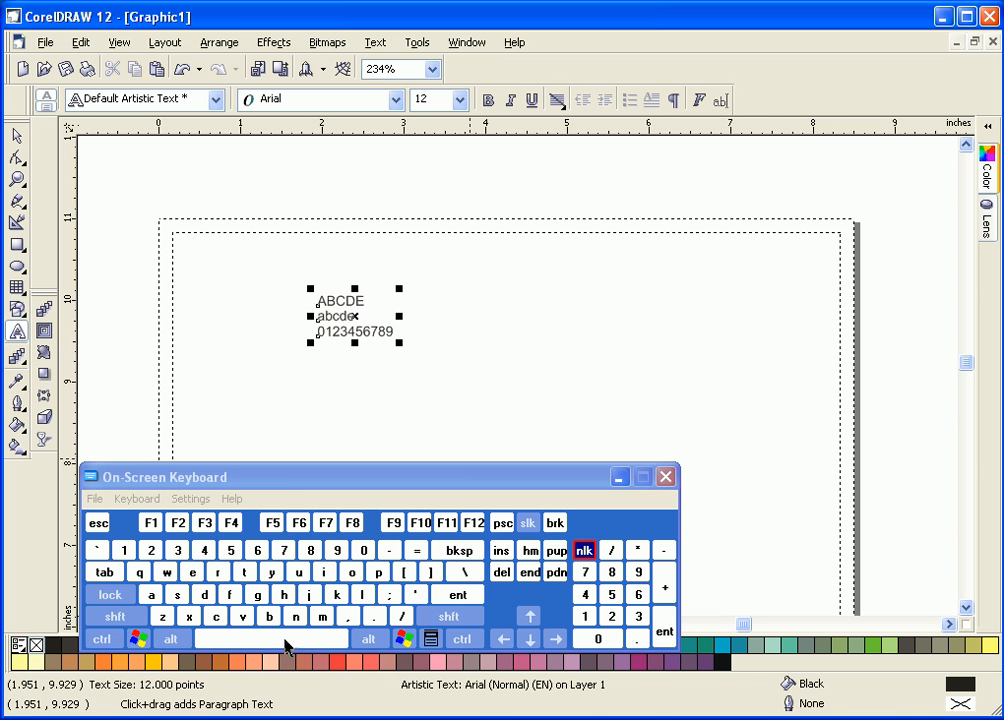
{"action": "left_click", "coordinate": [285, 645]}
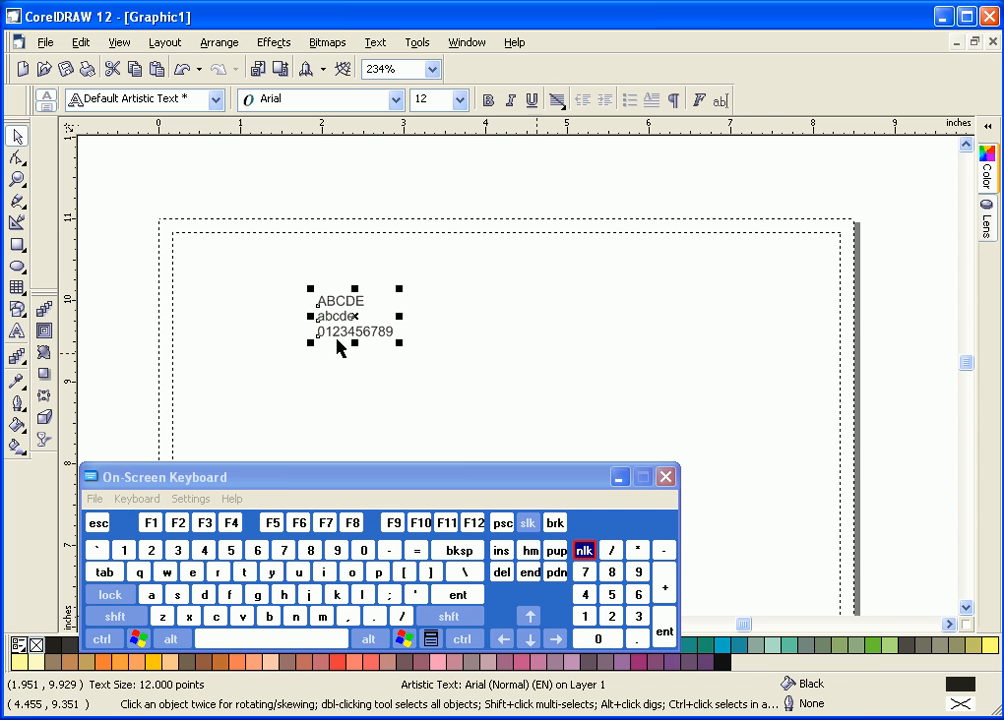
Step: Enlarge the three-line text to about 34 points, shift it toward the page centre, and move the on-screen keyboard lower
{"action": "left_click_drag", "start_coordinate": [366, 322], "coordinate": [448, 395]}
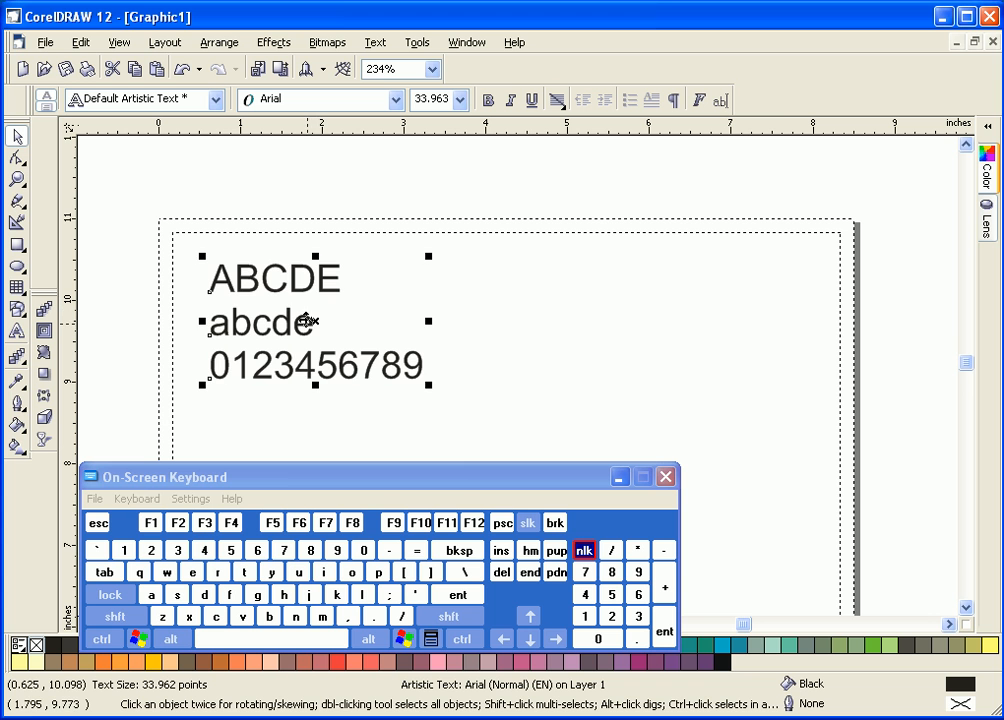
{"action": "left_click_drag", "start_coordinate": [308, 321], "coordinate": [567, 323]}
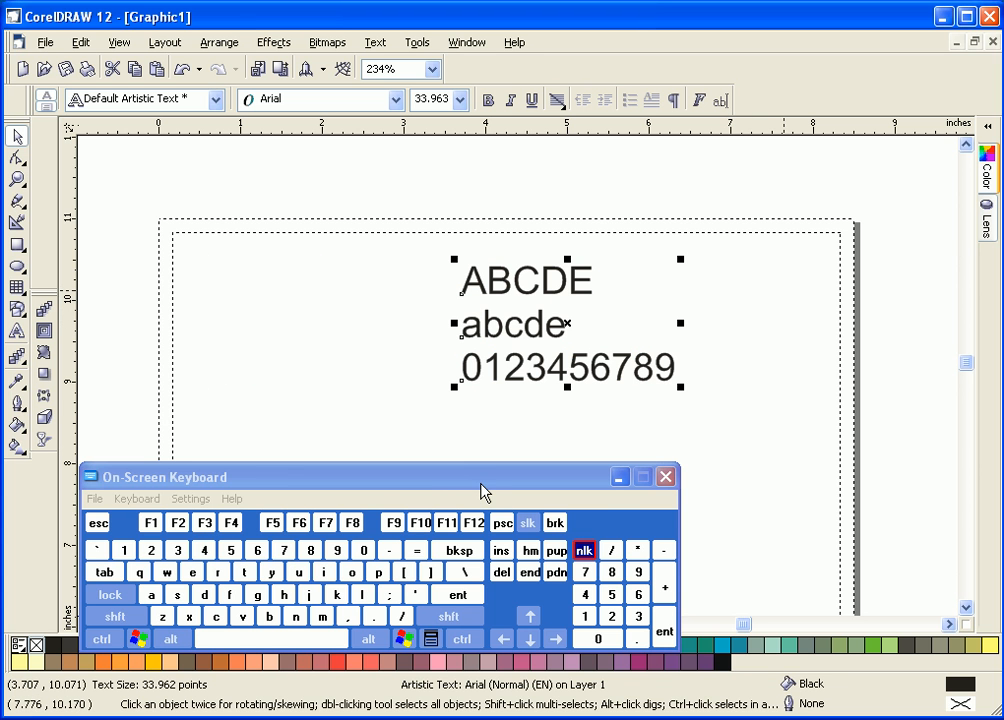
{"action": "left_click_drag", "start_coordinate": [476, 488], "coordinate": [589, 545]}
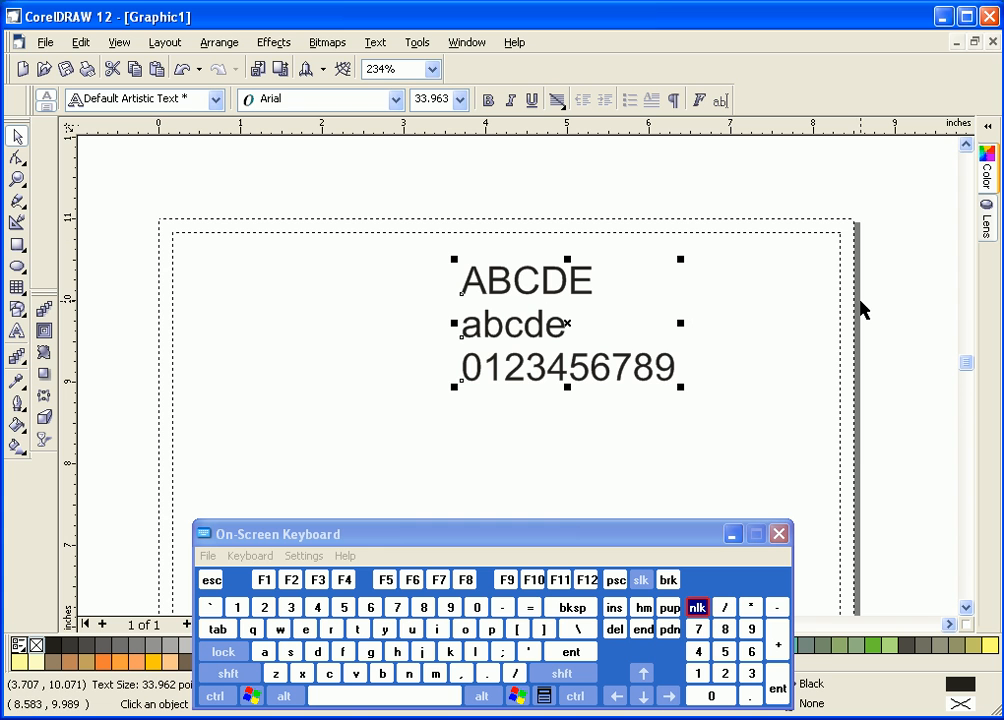
Step: Place a copy of the text block directly below the original and set the copy's font to Arial Black
{"action": "left_click_drag", "start_coordinate": [558, 312], "coordinate": [690, 440]}
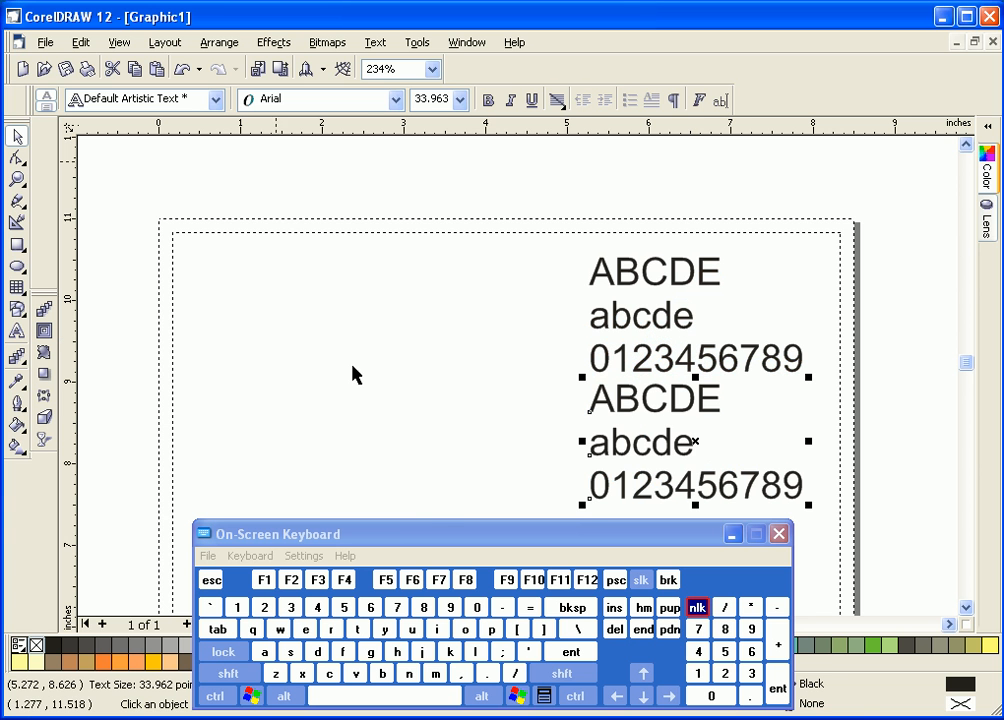
{"action": "left_click", "coordinate": [396, 100]}
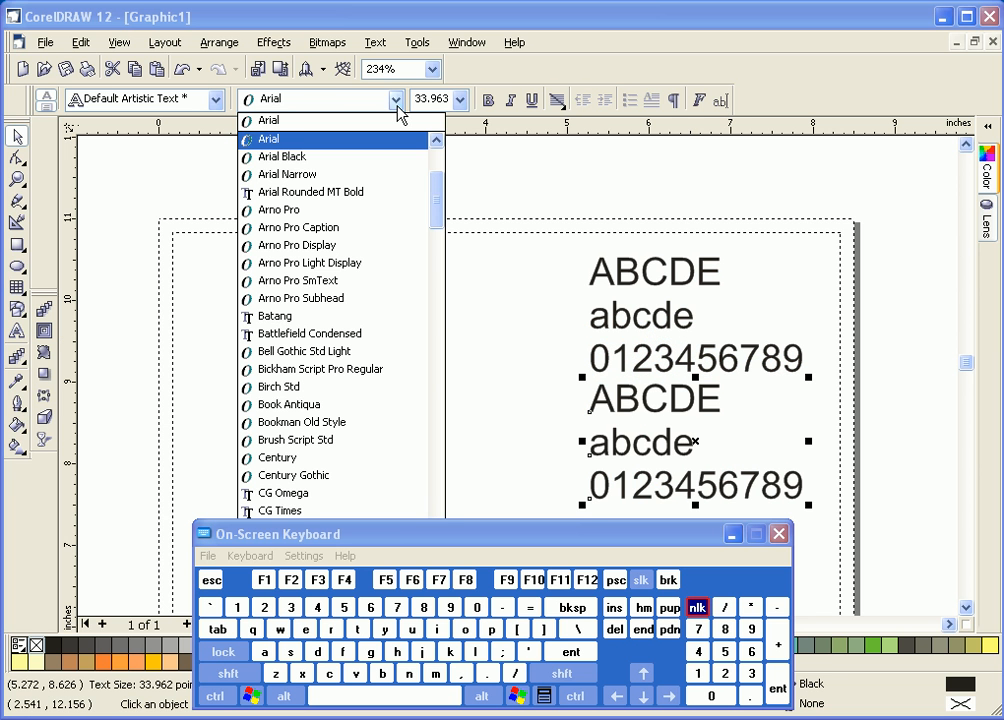
{"action": "left_click", "coordinate": [377, 158]}
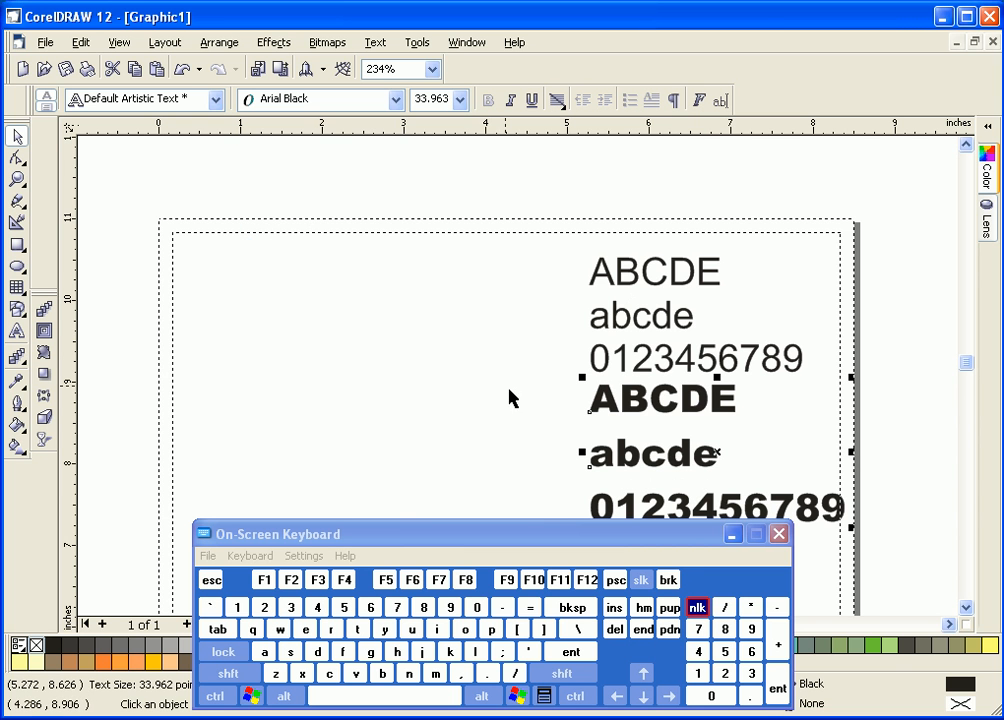
Step: Move the Arial Black copy off the page's right side and the Arial text to the page's upper-left area
{"action": "left_click", "coordinate": [668, 580]}
{"action": "left_click_drag", "start_coordinate": [599, 404], "coordinate": [888, 398]}
{"action": "left_click_drag", "start_coordinate": [772, 363], "coordinate": [444, 358]}
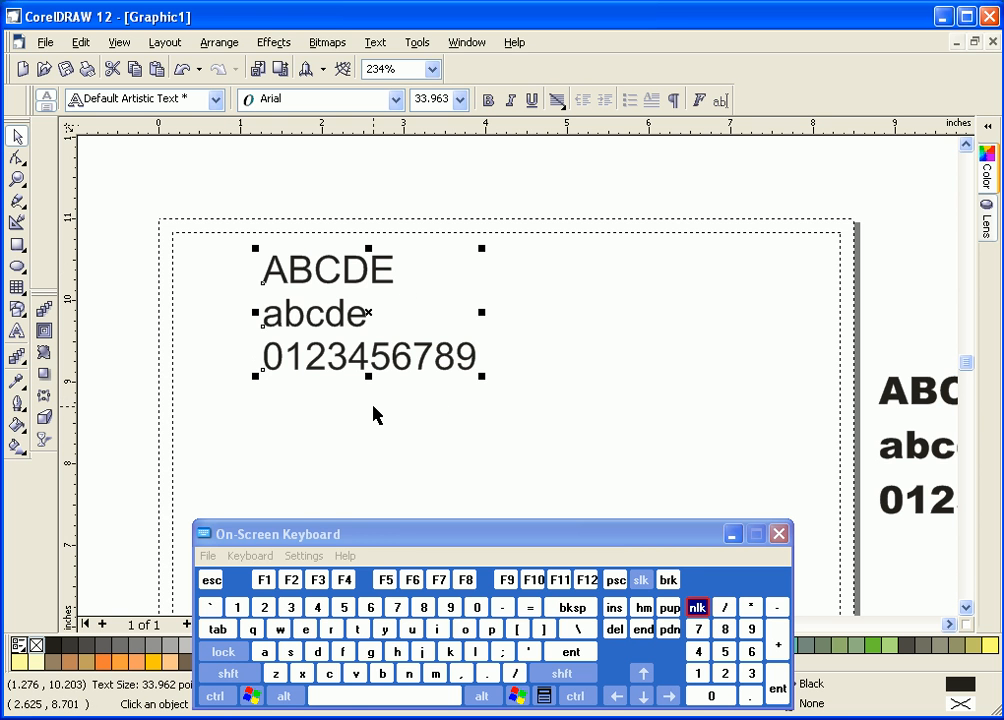
Step: Break the three-line Arial text apart into separate lines and select each line to check the split
{"action": "left_click", "coordinate": [219, 43]}
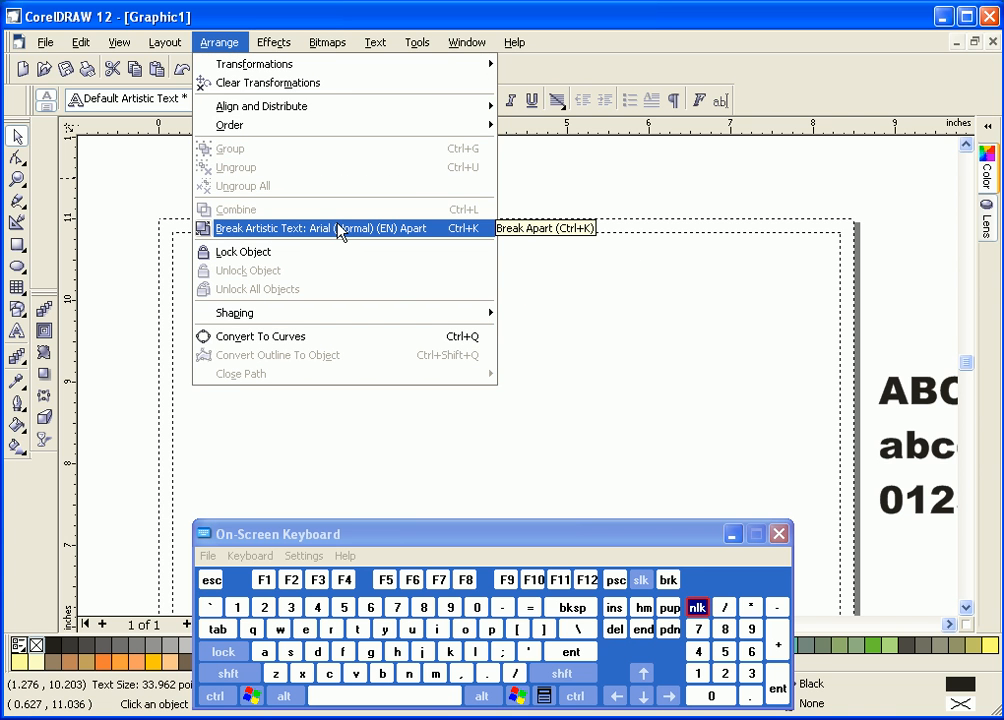
{"action": "left_click", "coordinate": [339, 229]}
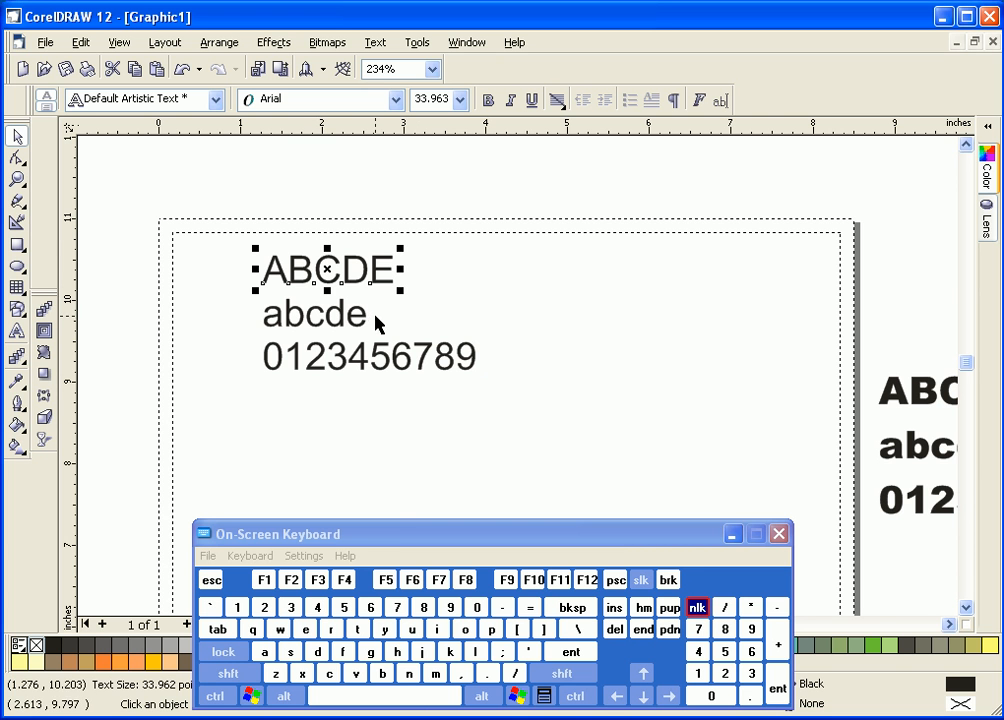
{"action": "left_click", "coordinate": [326, 315]}
{"action": "left_click", "coordinate": [348, 366]}
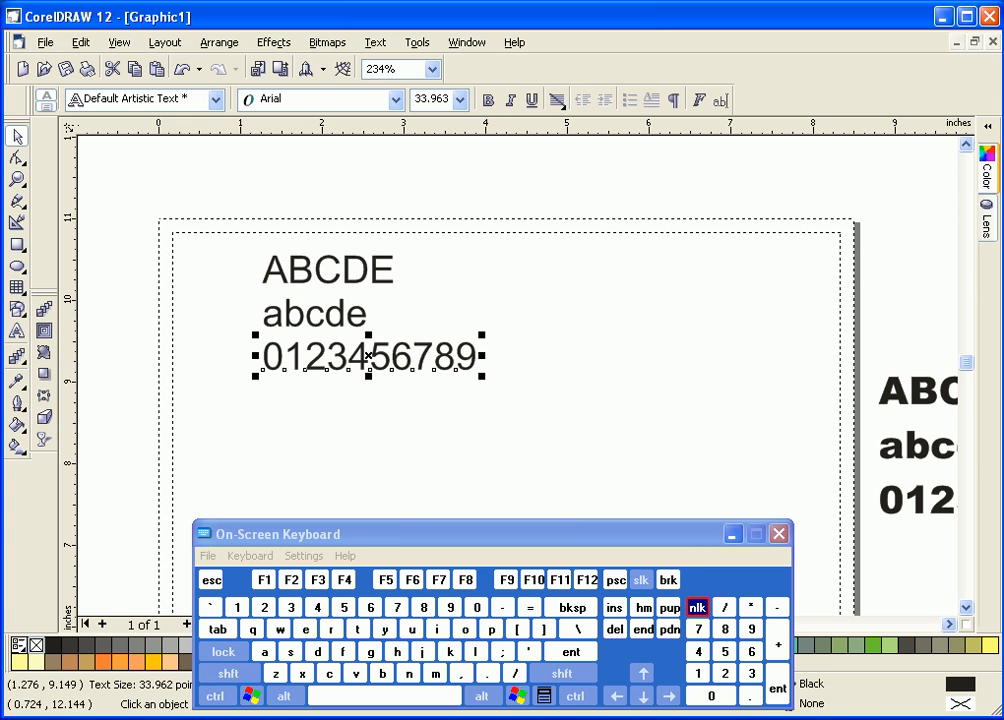
{"action": "left_click", "coordinate": [343, 292]}
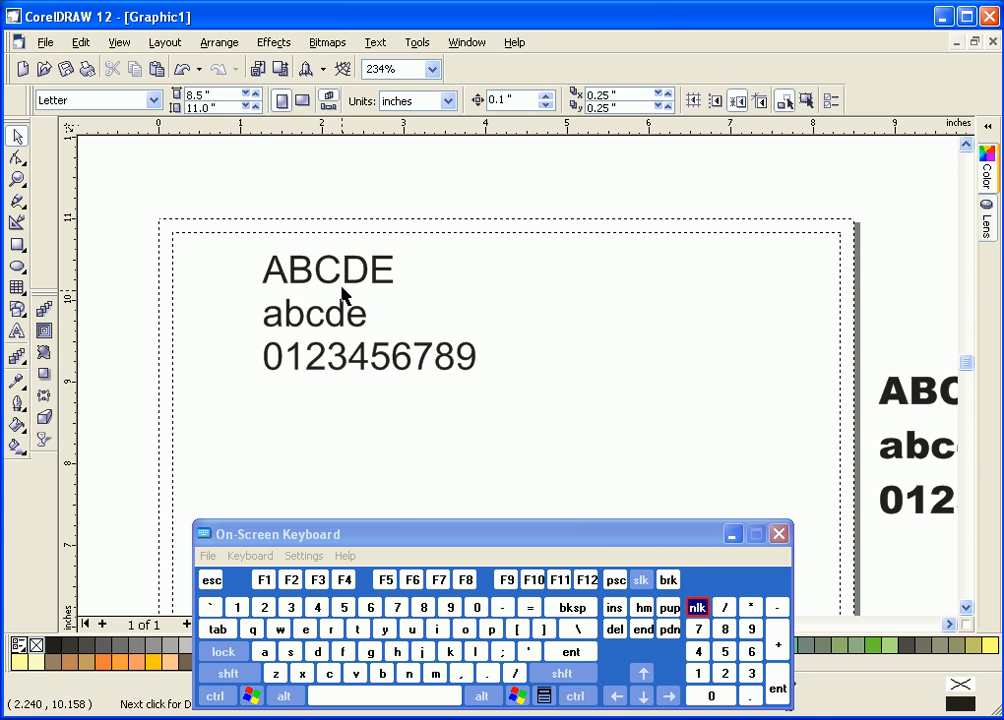
{"action": "left_click", "coordinate": [350, 285]}
{"action": "left_click", "coordinate": [342, 307]}
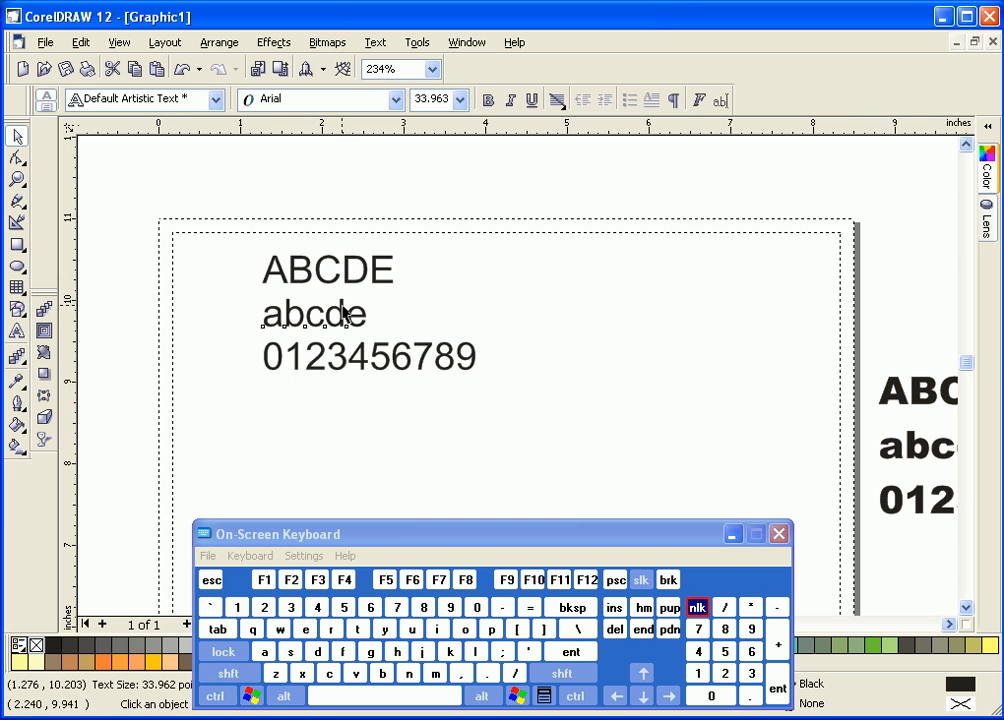
{"action": "left_click", "coordinate": [322, 357]}
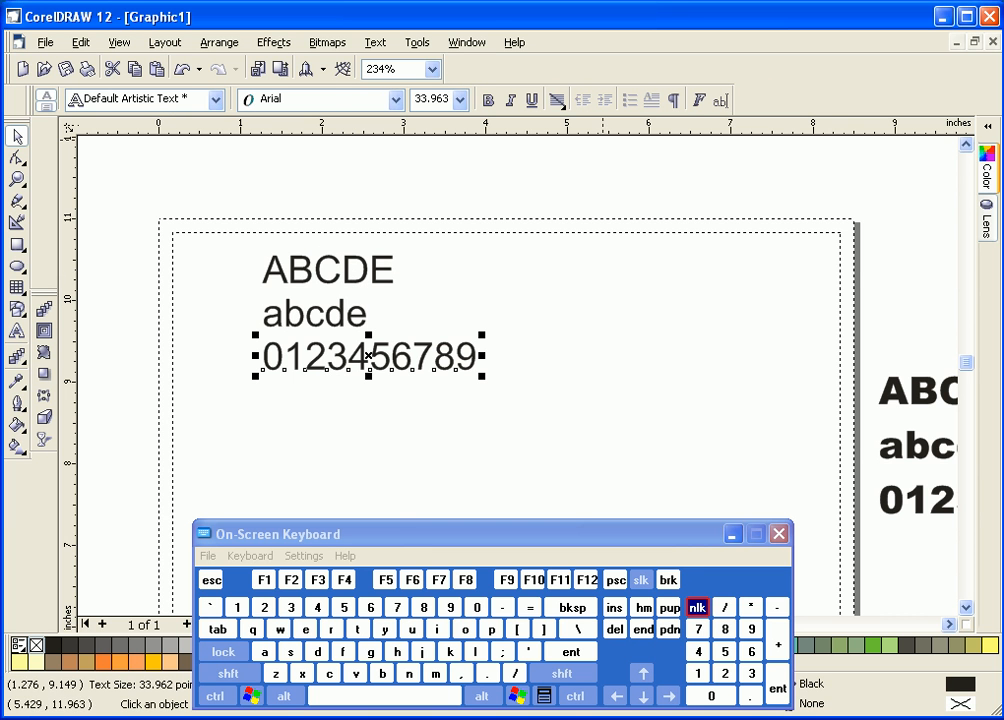
{"action": "key", "text": "space"}
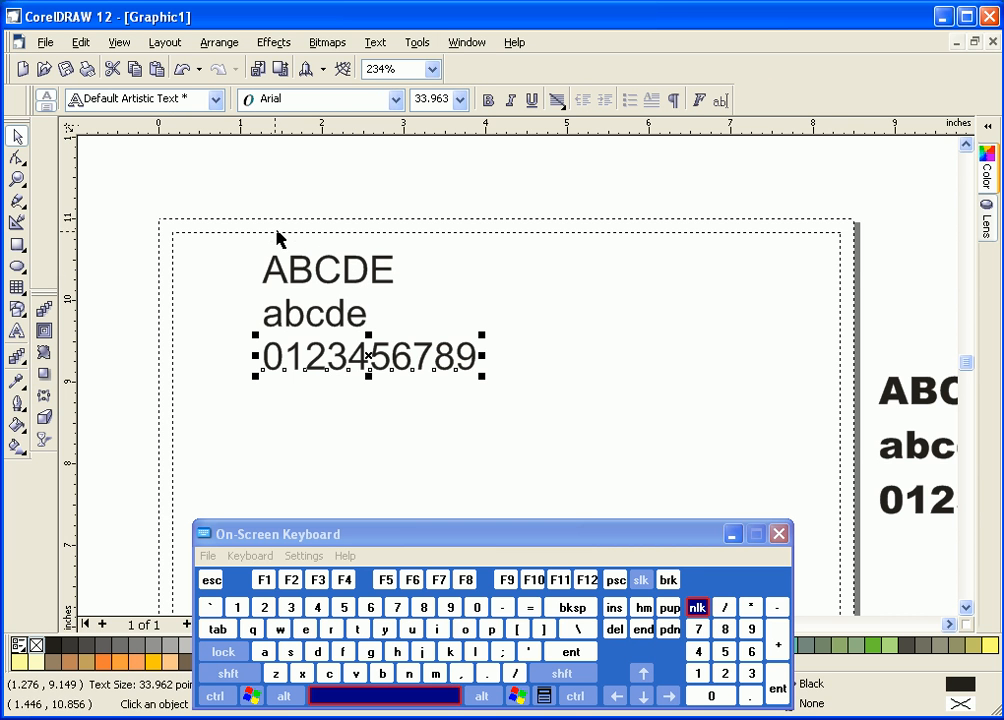
Step: Break the ABCDE line apart into individual letters
{"action": "left_click_drag", "start_coordinate": [262, 233], "coordinate": [426, 291]}
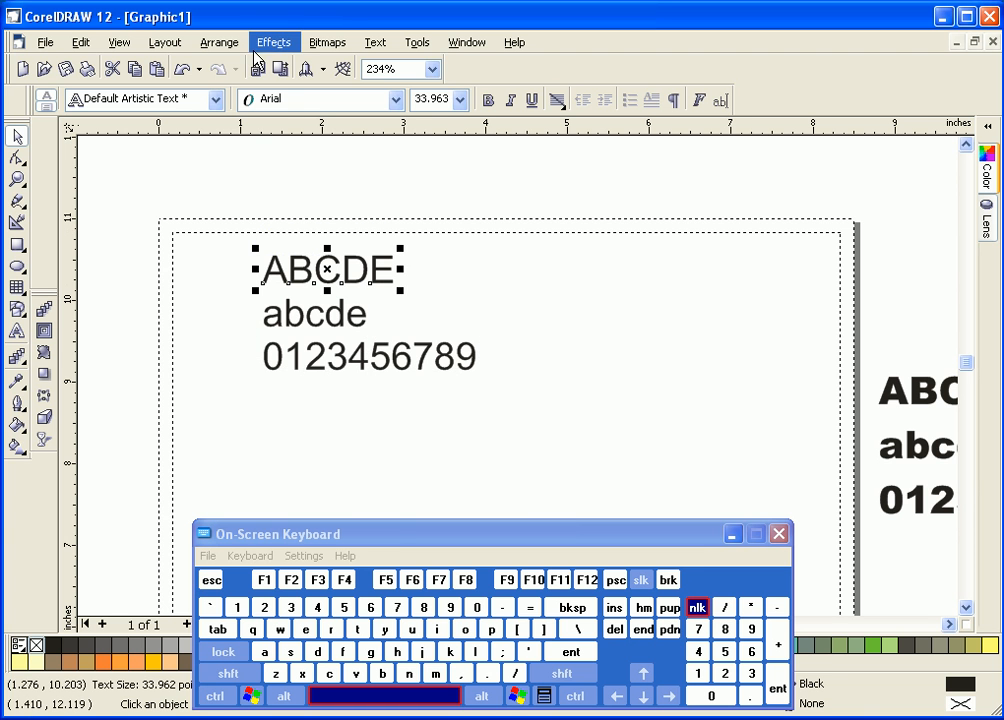
{"action": "left_click", "coordinate": [328, 42]}
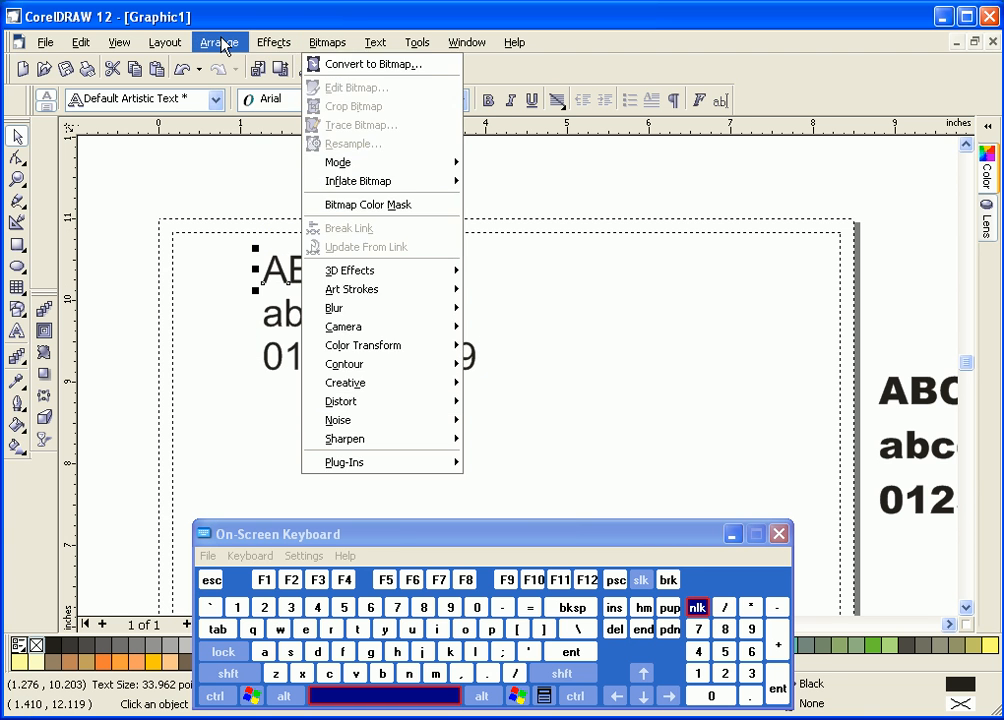
{"action": "mouse_move", "coordinate": [220, 44]}
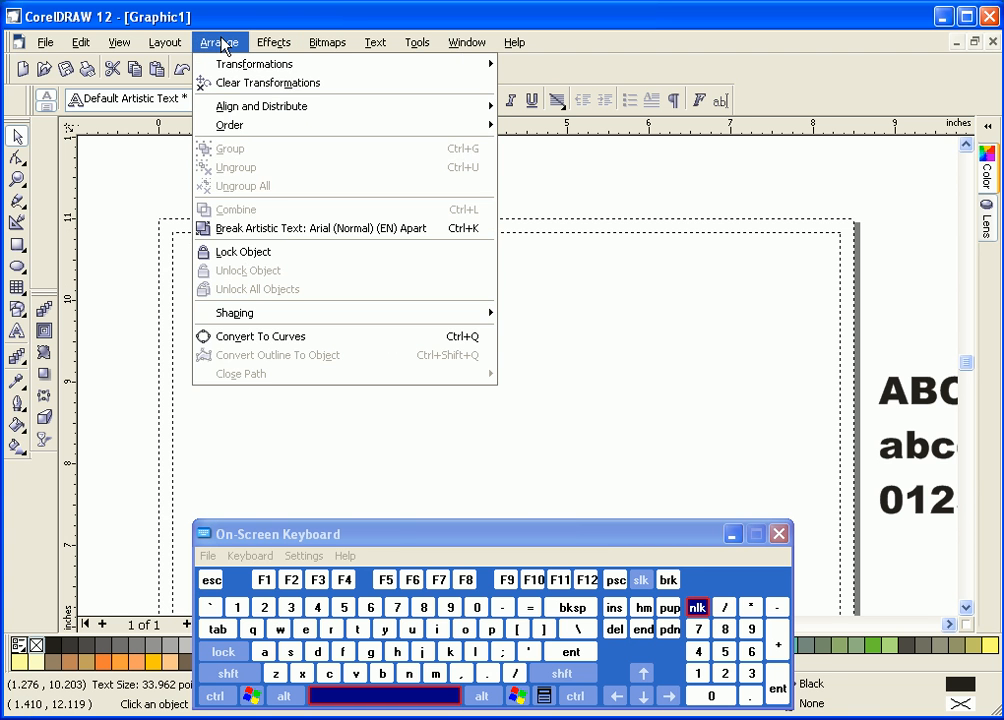
{"action": "left_click", "coordinate": [240, 233]}
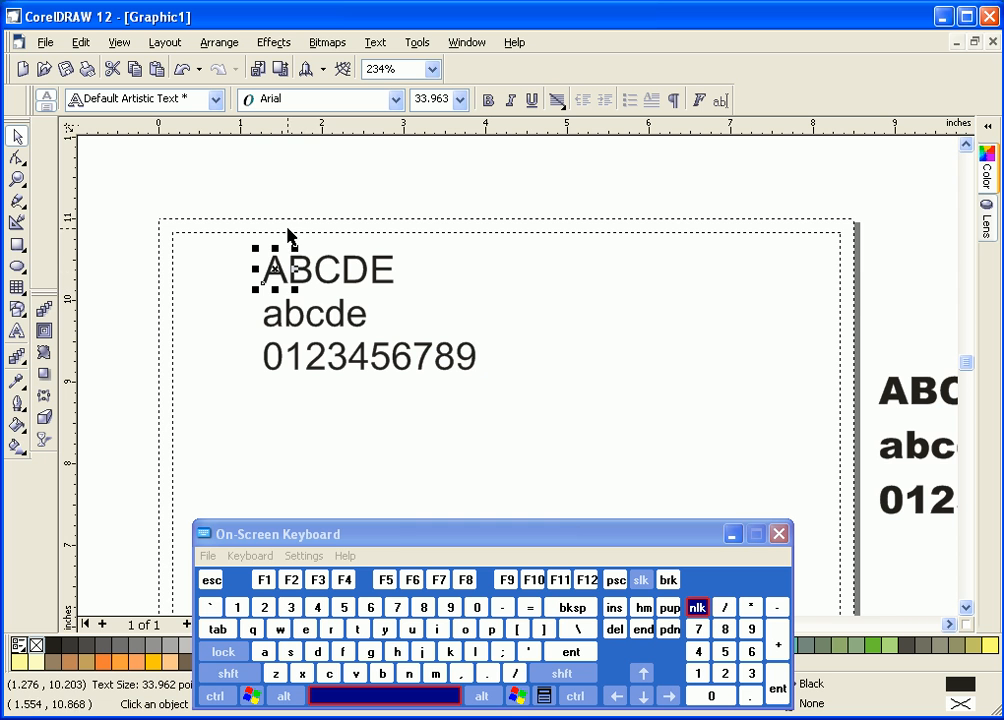
Step: Repeat the Break Text Apart operation on the abcde line
{"action": "left_click", "coordinate": [310, 323]}
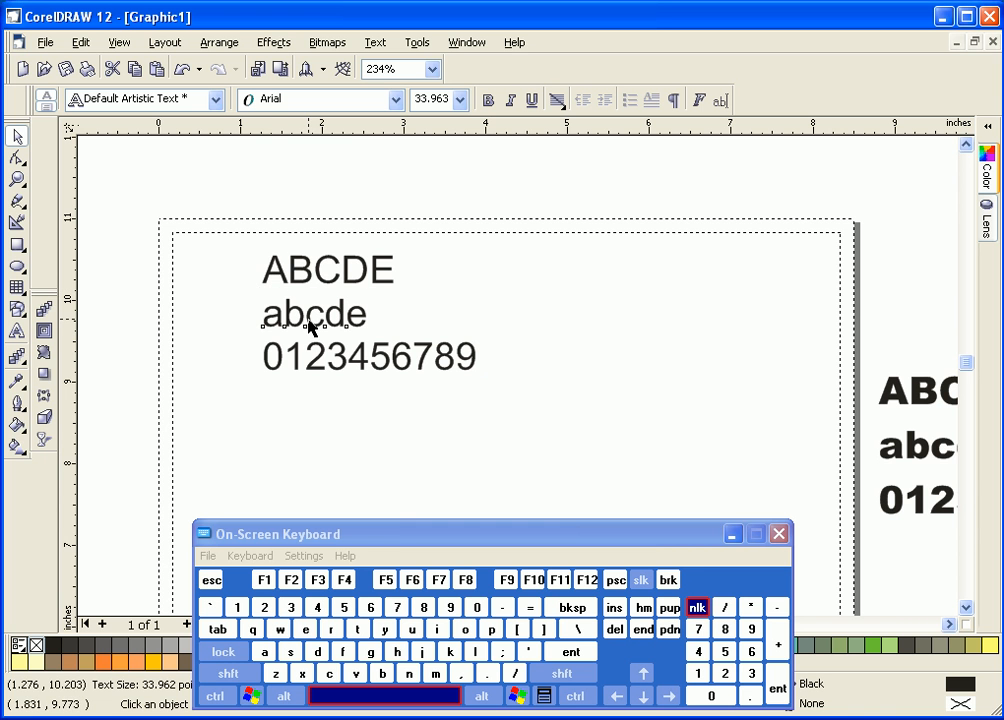
{"action": "left_click", "coordinate": [80, 42]}
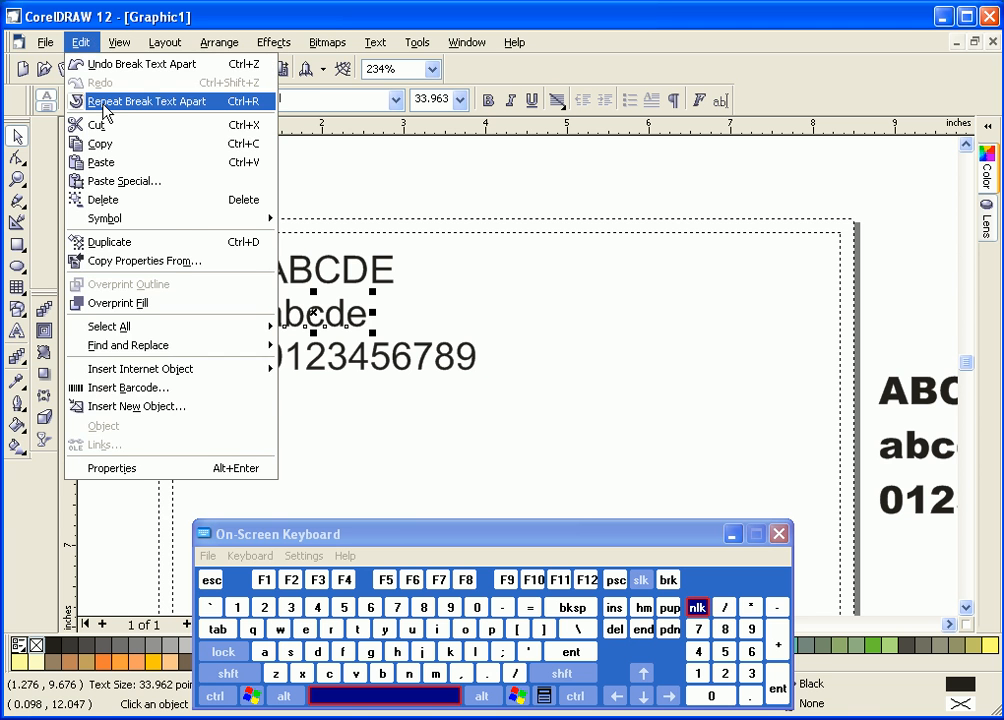
{"action": "left_click", "coordinate": [96, 100]}
{"action": "left_click", "coordinate": [347, 357]}
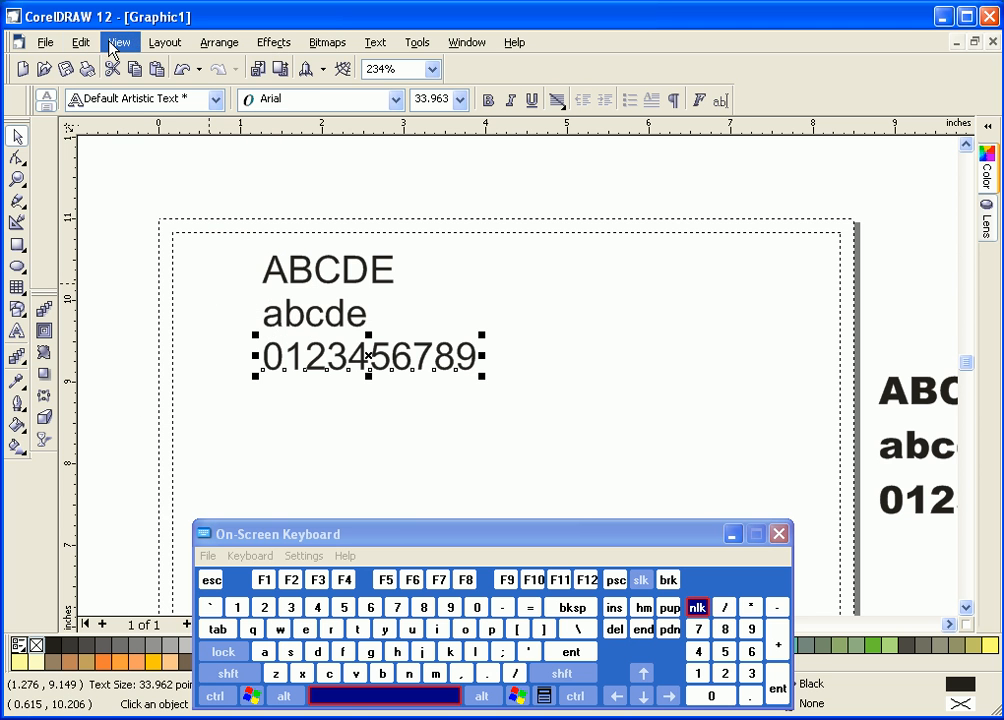
{"action": "left_click", "coordinate": [93, 43]}
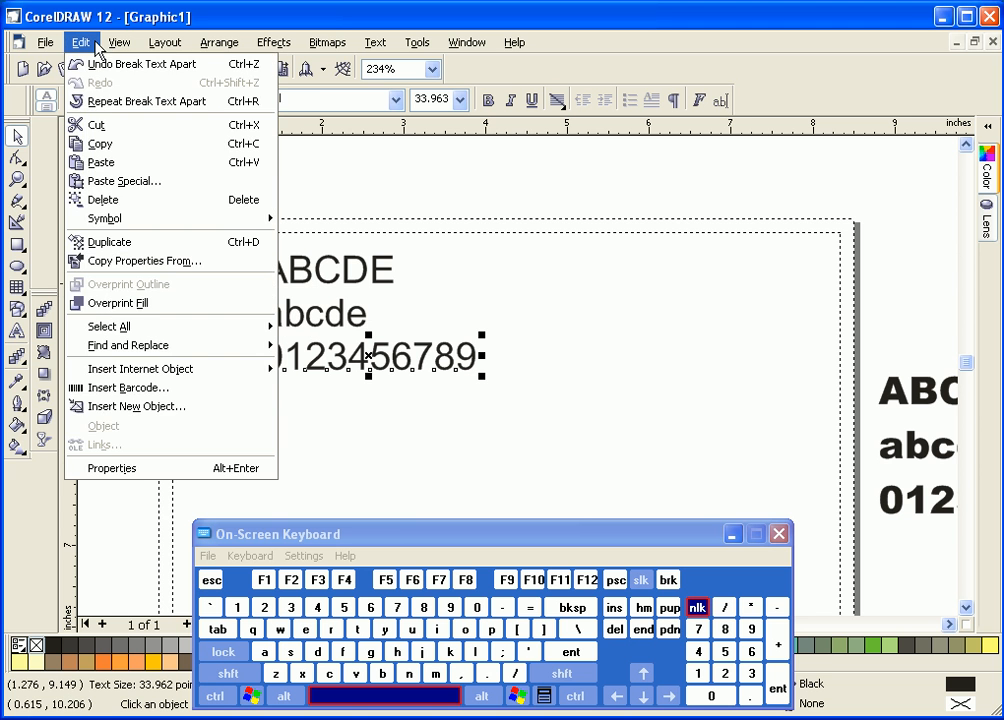
{"action": "left_click", "coordinate": [96, 100]}
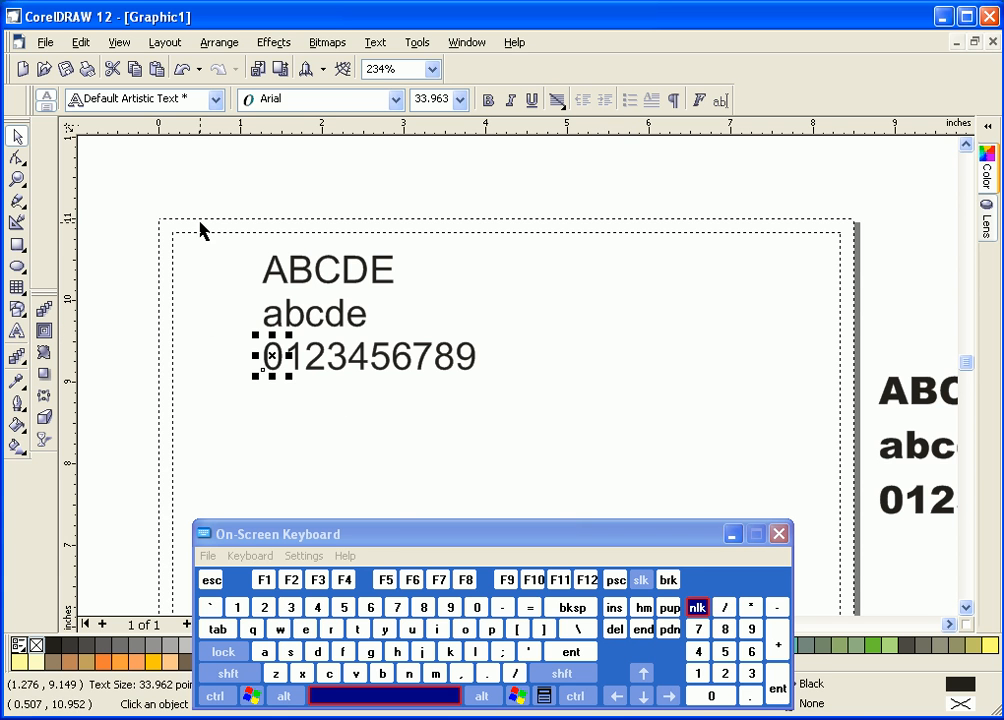
Step: Convert all the separated Arial letters and digits to curves and select a few characters individually to check them
{"action": "left_click_drag", "start_coordinate": [202, 226], "coordinate": [549, 452]}
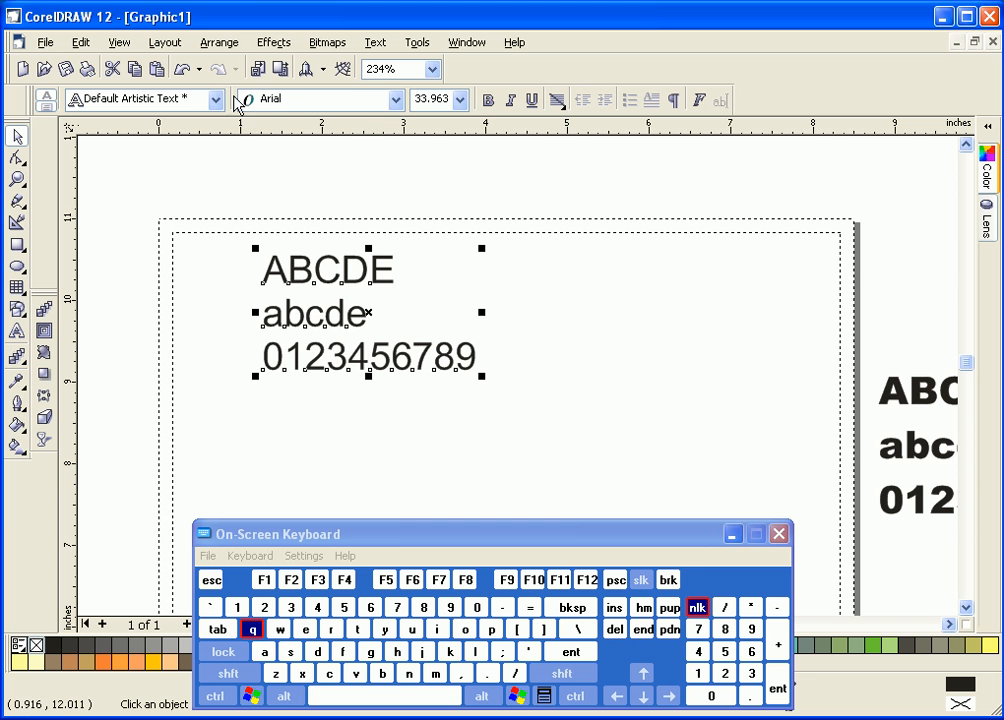
{"action": "left_click", "coordinate": [217, 44]}
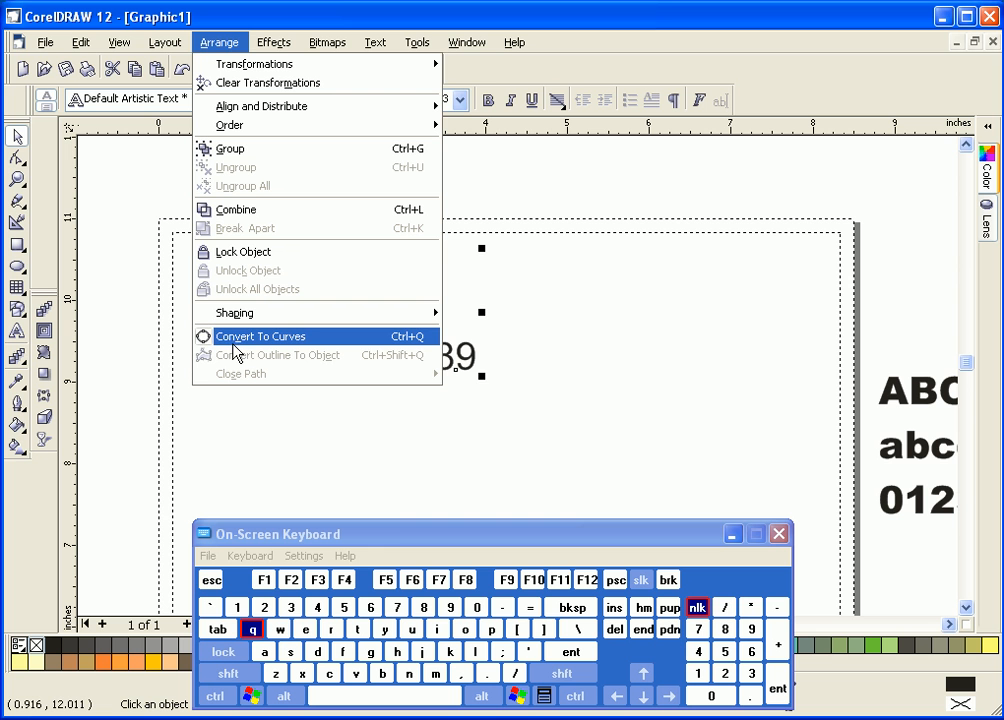
{"action": "left_click", "coordinate": [398, 336]}
{"action": "left_click", "coordinate": [584, 290]}
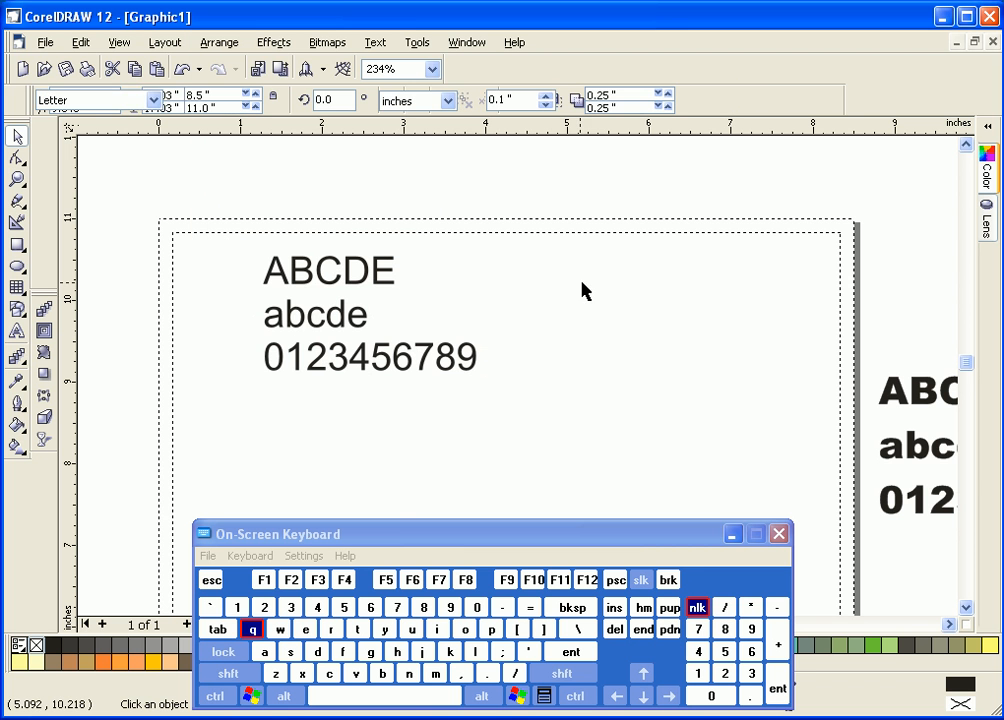
{"action": "left_click", "coordinate": [324, 368]}
{"action": "left_click", "coordinate": [448, 372]}
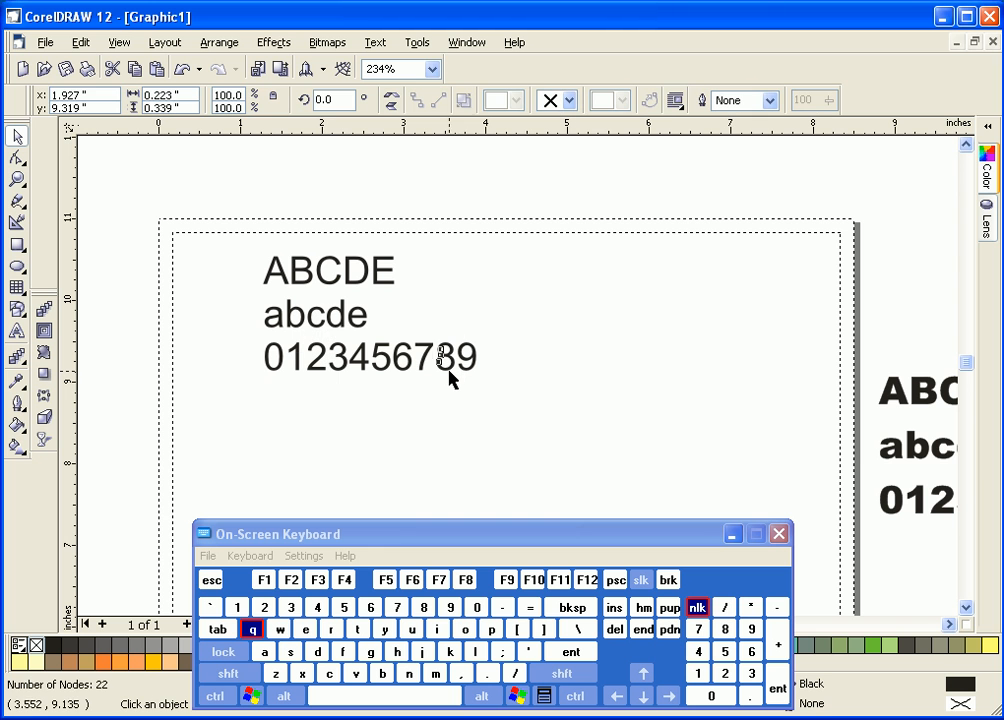
{"action": "left_click", "coordinate": [341, 317]}
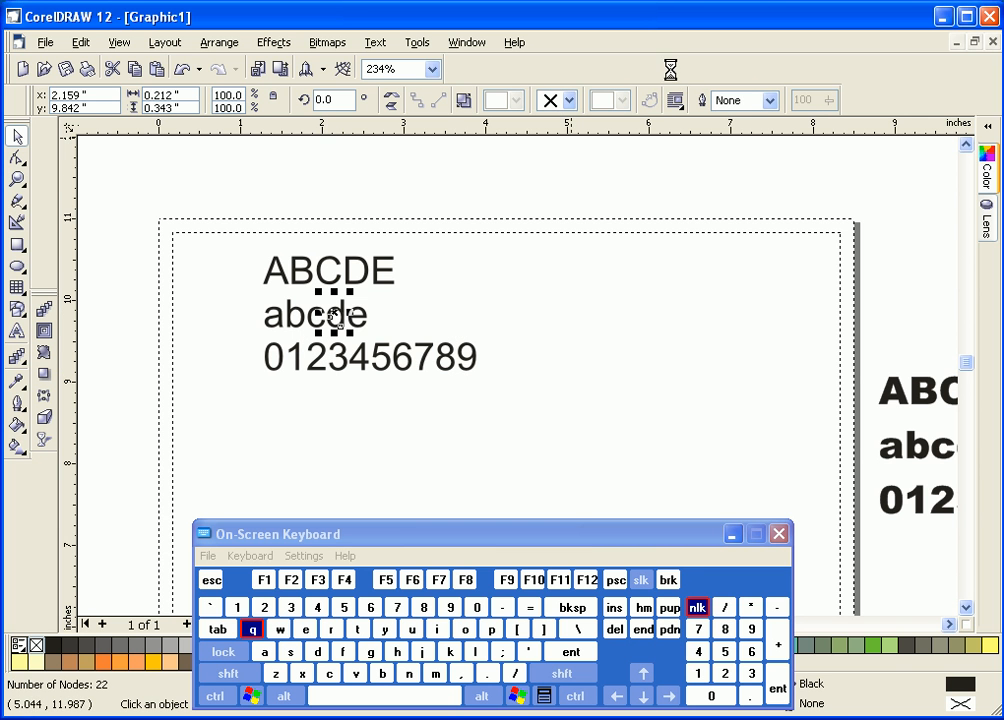
Step: Move the letter A out of the ABCDE line into the empty area below the digits
{"action": "left_click", "coordinate": [278, 278]}
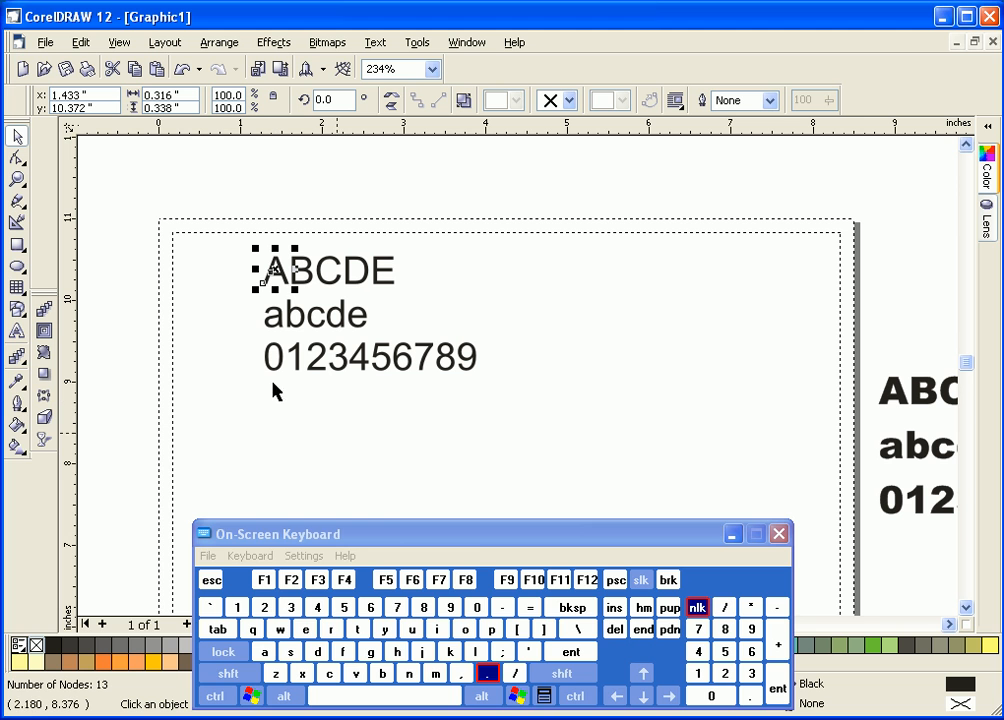
{"action": "left_click_drag", "start_coordinate": [665, 548], "coordinate": [0, 479]}
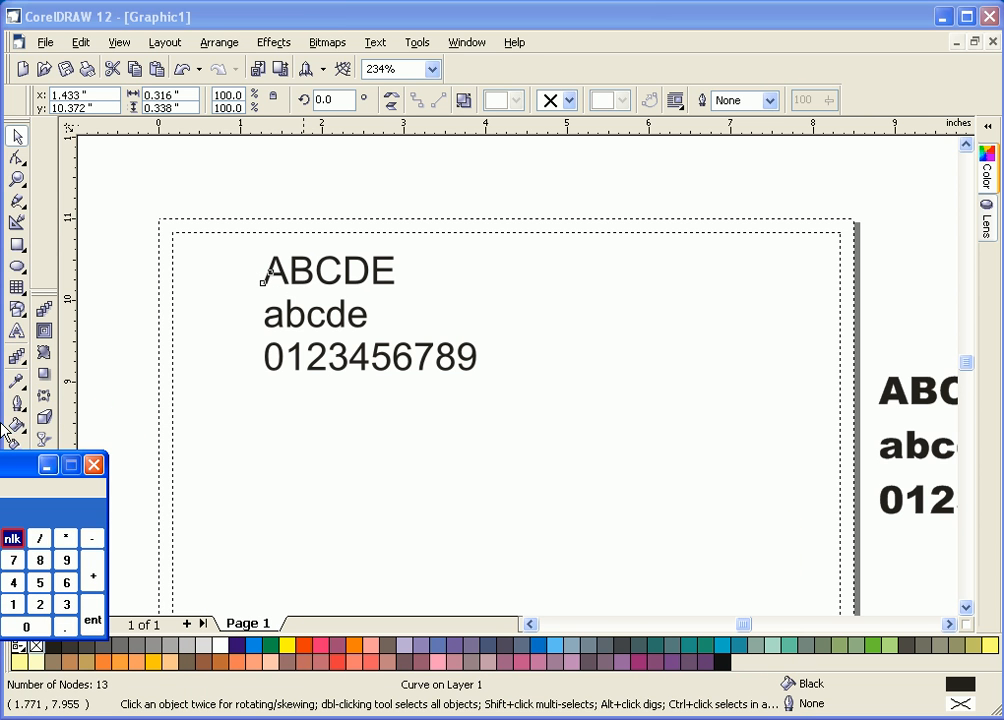
{"action": "left_click", "coordinate": [17, 180]}
{"action": "left_click_drag", "start_coordinate": [130, 206], "coordinate": [540, 533]}
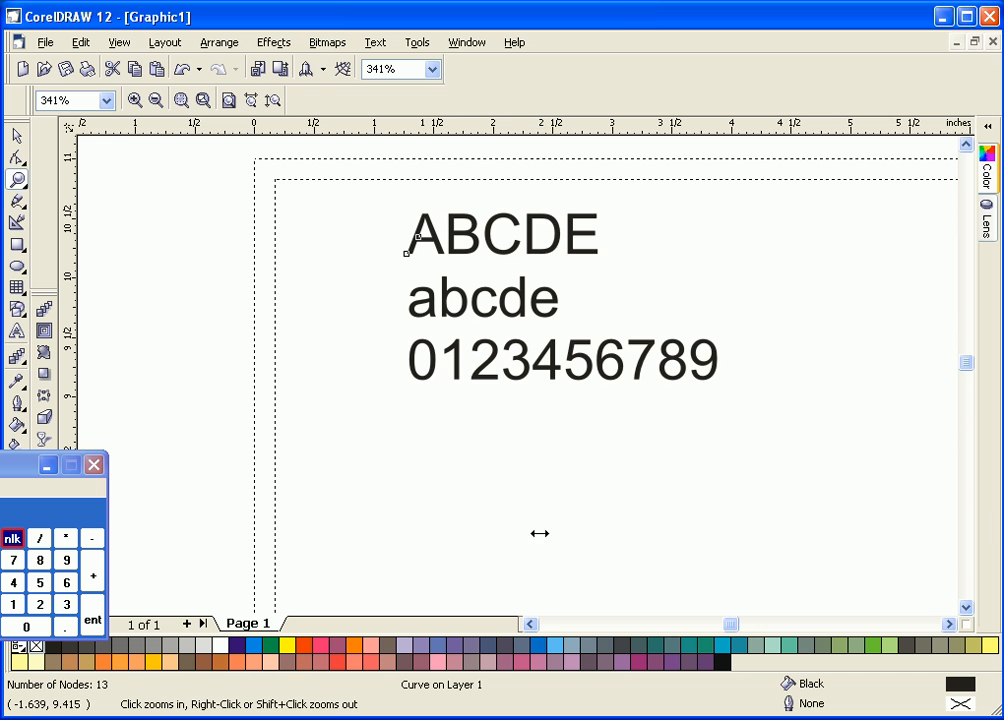
{"action": "left_click", "coordinate": [966, 608]}
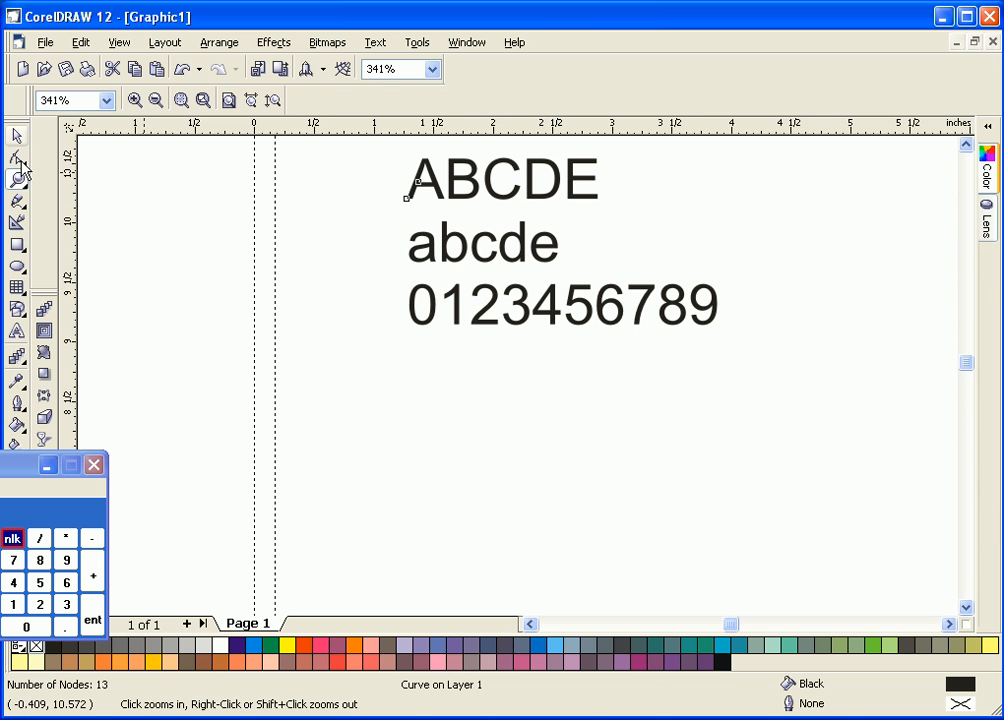
{"action": "left_click", "coordinate": [17, 135]}
{"action": "left_click_drag", "start_coordinate": [420, 178], "coordinate": [377, 406]}
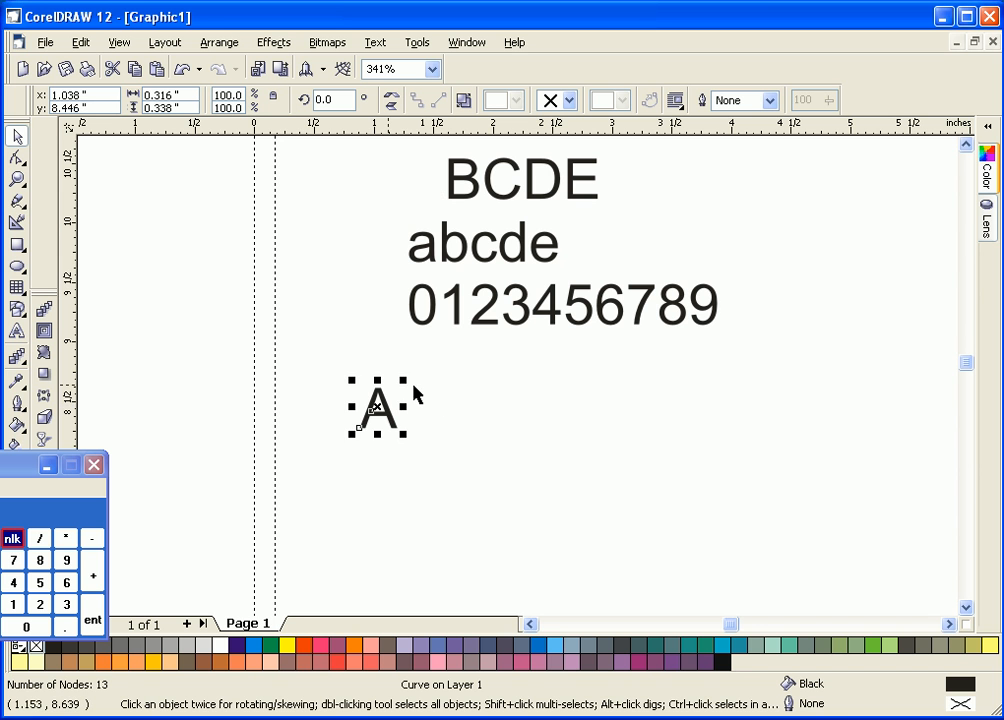
{"action": "left_click", "coordinate": [378, 406]}
{"action": "left_click_drag", "start_coordinate": [378, 406], "coordinate": [424, 424]}
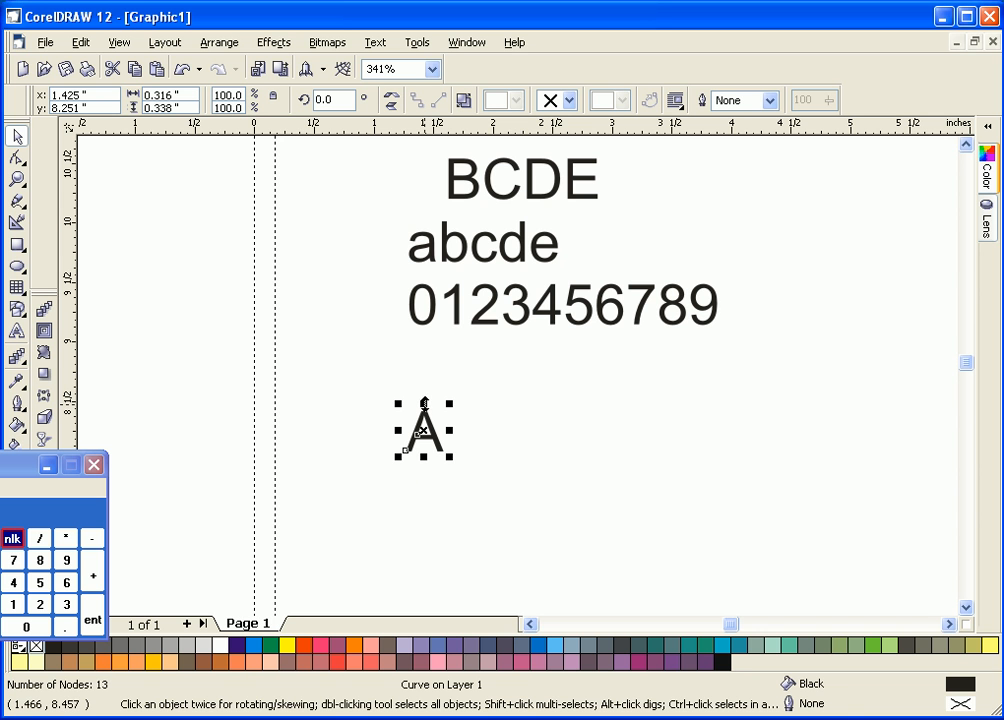
Step: Mirror a copy of the A below itself and add a copy of the pair rotated to 270 degrees, forming a four-pointed star
{"action": "mouse_move", "coordinate": [424, 403]}
{"action": "left_mouse_down"}
{"action": "mouse_move", "coordinate": [432, 472]}
{"action": "mouse_move", "coordinate": [424, 425]}
{"action": "left_mouse_up"}
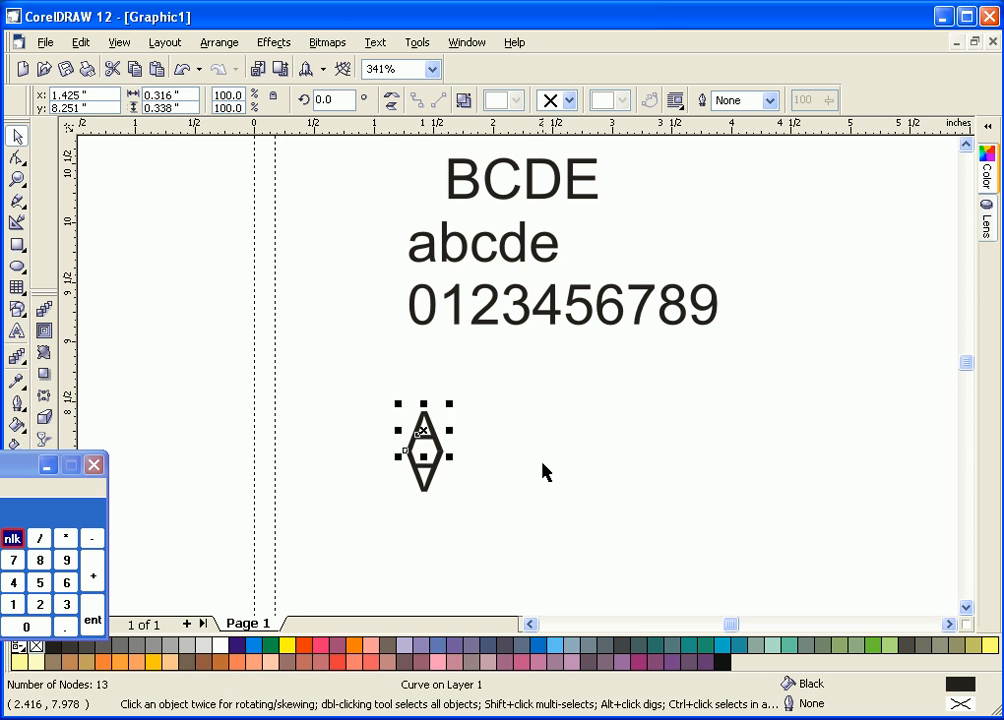
{"action": "left_click", "coordinate": [398, 530]}
{"action": "left_click_drag", "start_coordinate": [381, 519], "coordinate": [478, 416]}
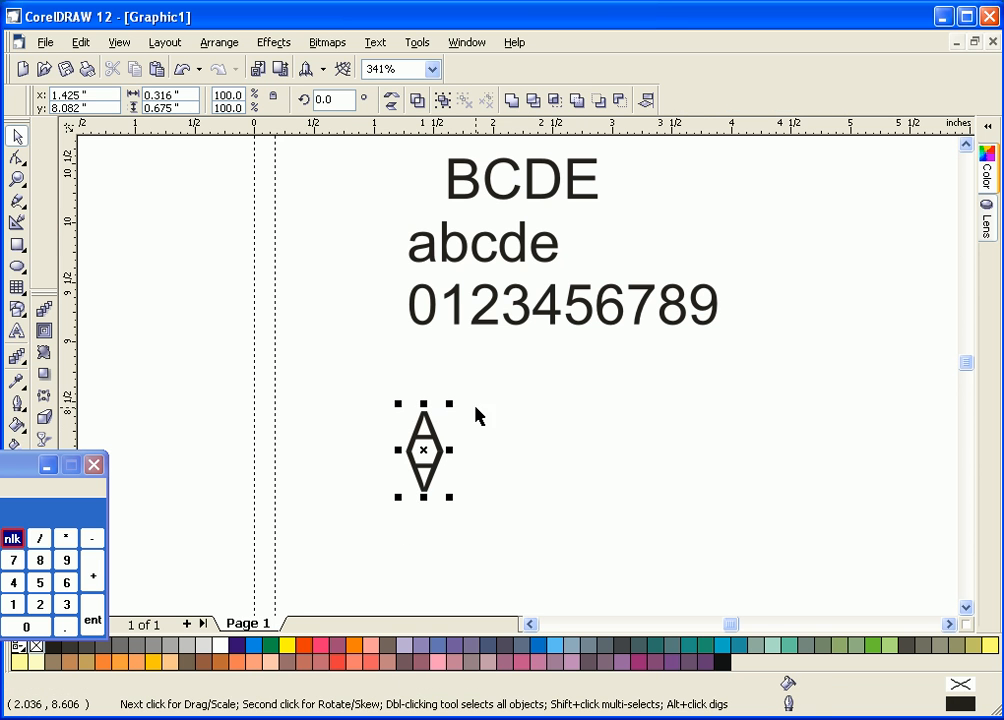
{"action": "left_click", "coordinate": [423, 452]}
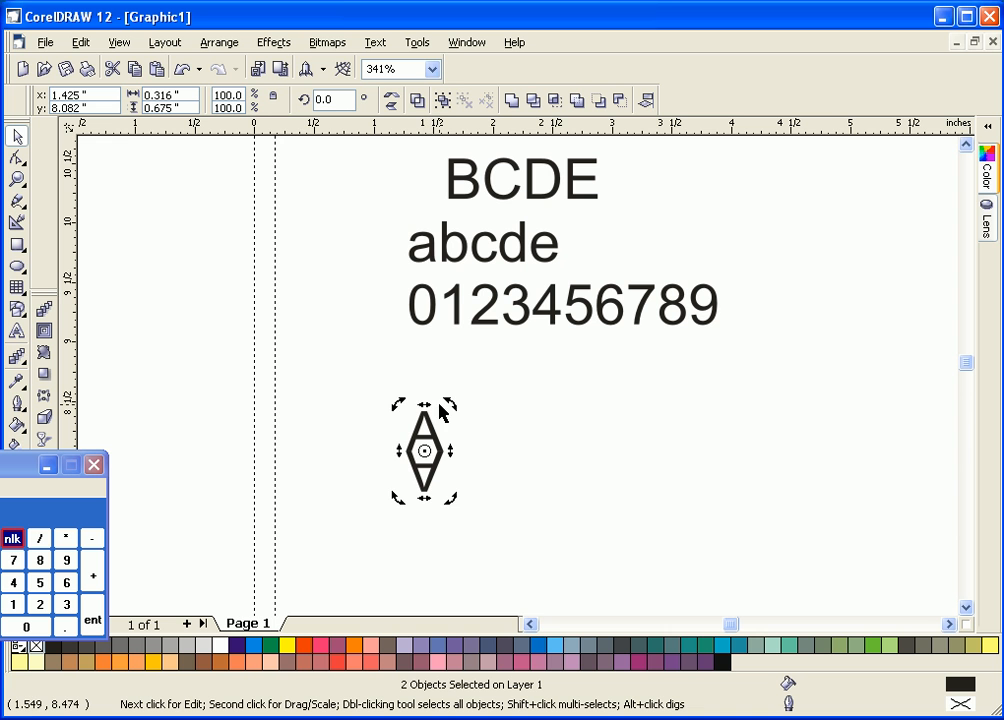
{"action": "left_click_drag", "start_coordinate": [447, 406], "coordinate": [459, 473]}
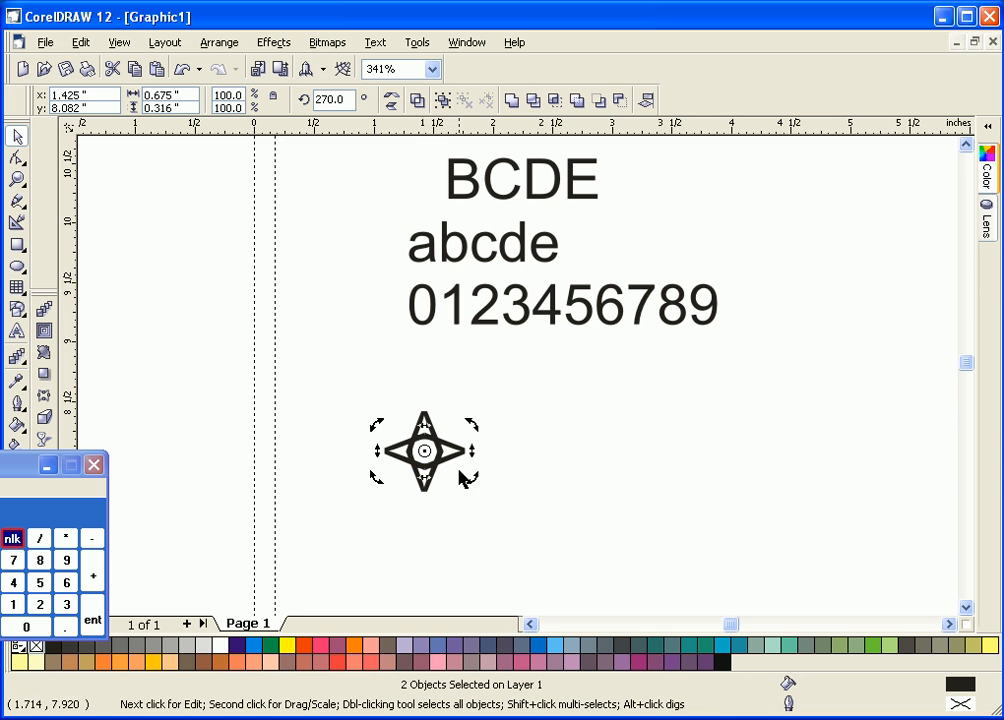
Step: Add a copy of the four-pointed star rotated to 315 degrees about its centre, keeping the original to form an eight-pointed star
{"action": "left_click", "coordinate": [512, 486]}
{"action": "left_click_drag", "start_coordinate": [327, 545], "coordinate": [522, 395]}
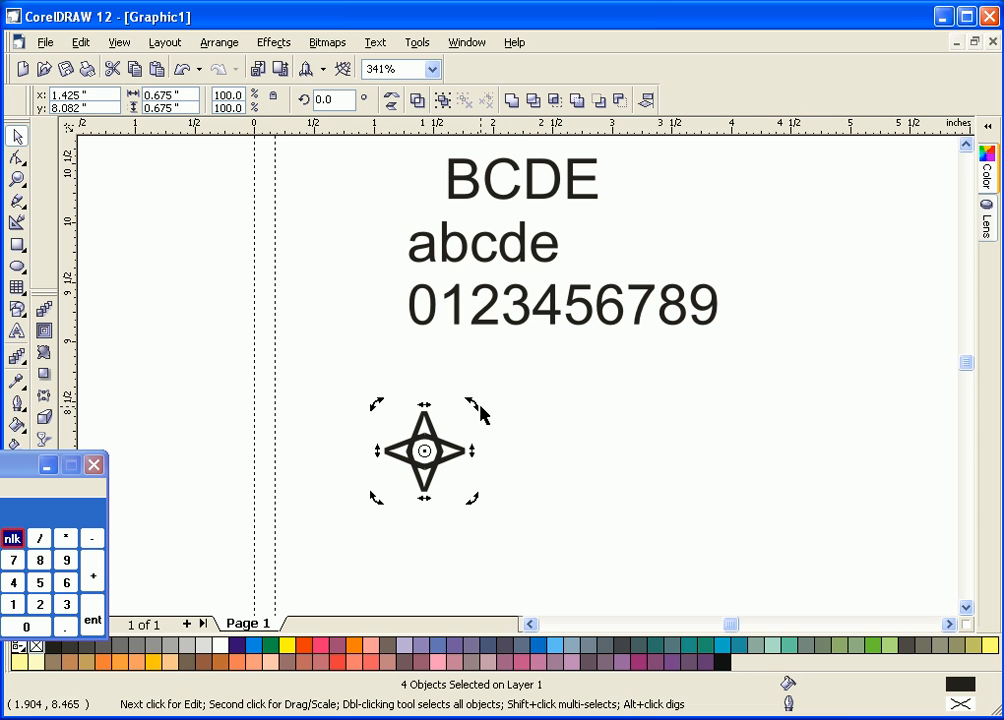
{"action": "left_click_drag", "start_coordinate": [474, 405], "coordinate": [486, 452]}
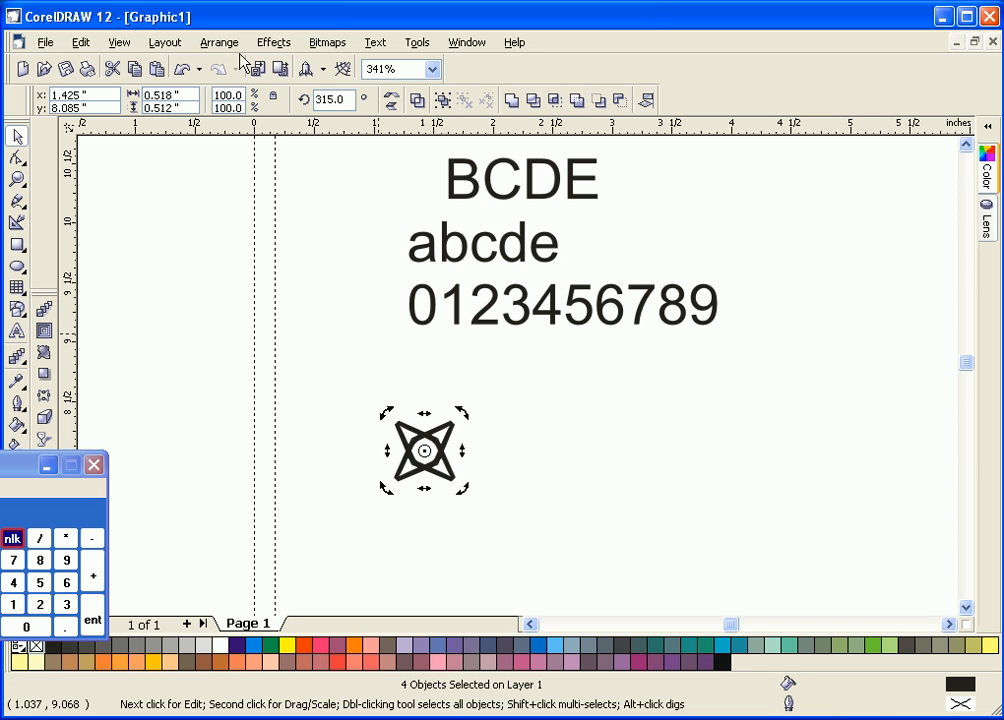
{"action": "left_click", "coordinate": [183, 69]}
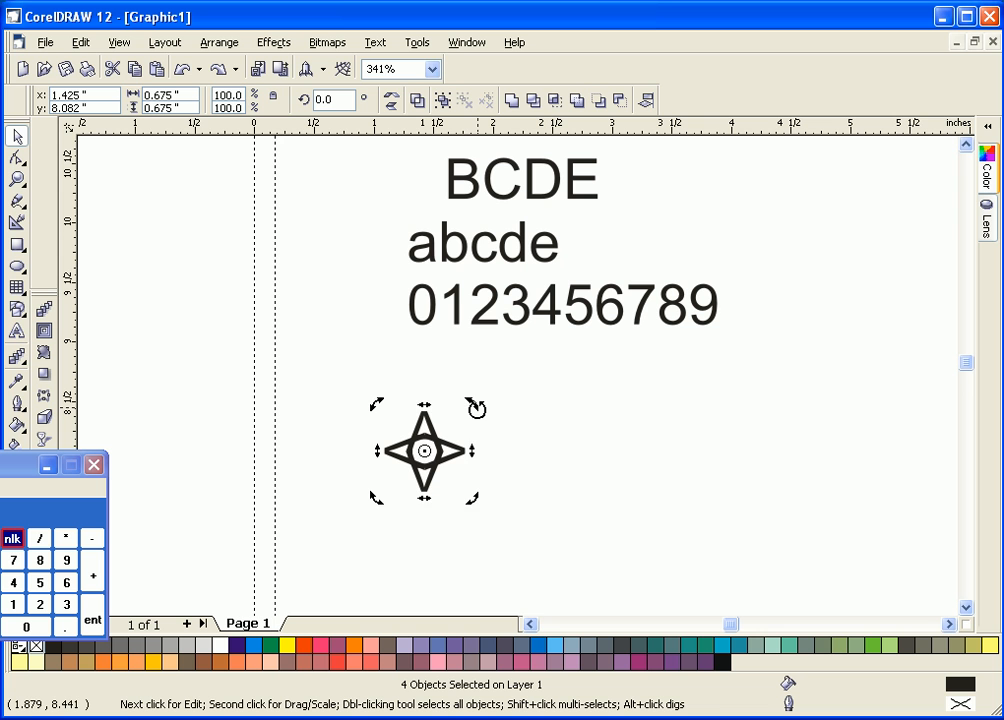
{"action": "left_click_drag", "start_coordinate": [477, 409], "coordinate": [486, 454]}
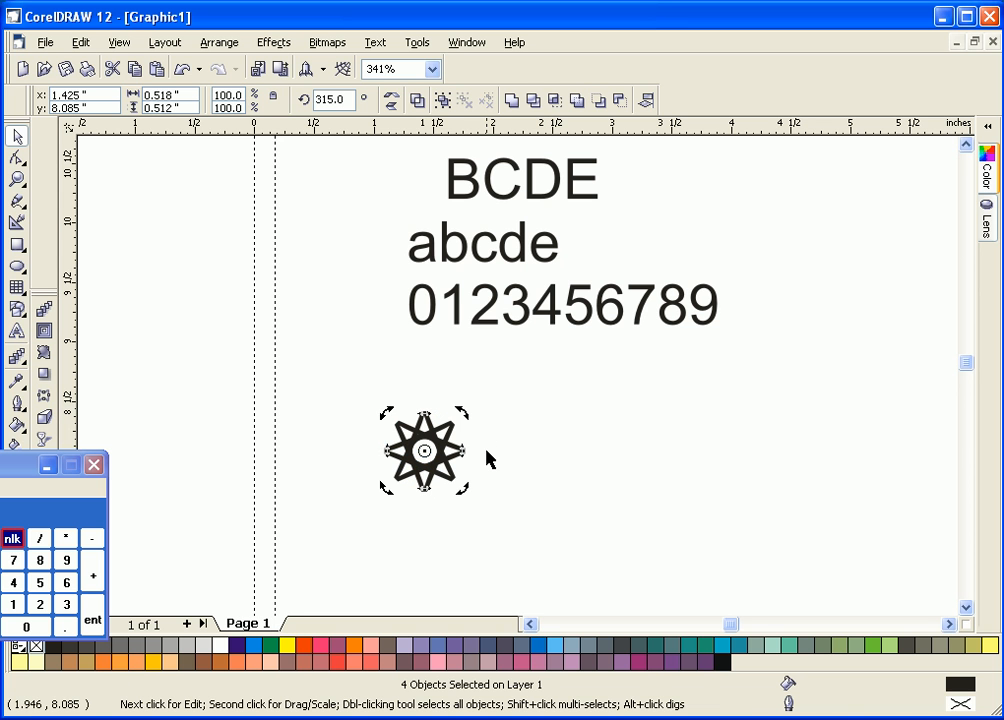
Step: Group all eight letter A shapes of the star
{"action": "left_click", "coordinate": [538, 473]}
{"action": "left_click_drag", "start_coordinate": [343, 538], "coordinate": [504, 376]}
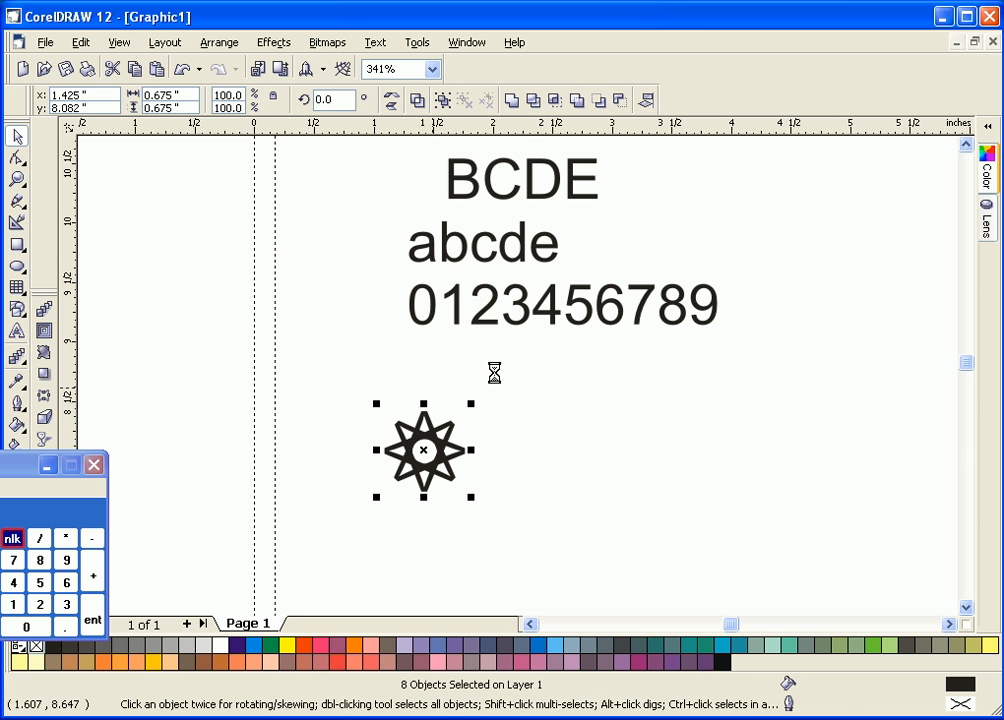
{"action": "key", "text": "Return"}
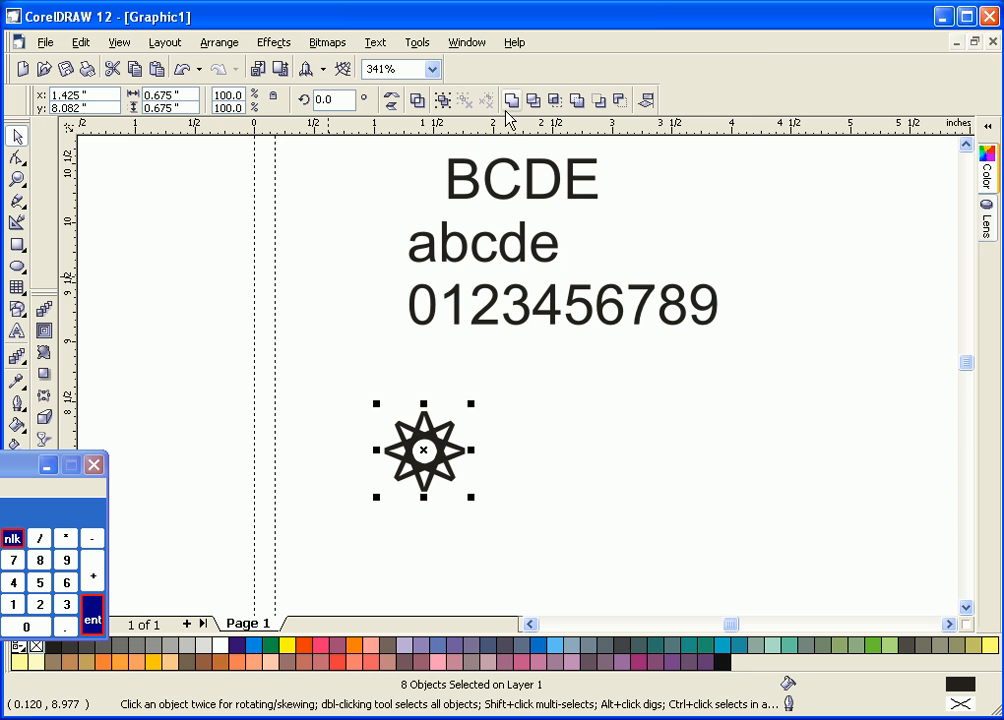
{"action": "left_click", "coordinate": [443, 100]}
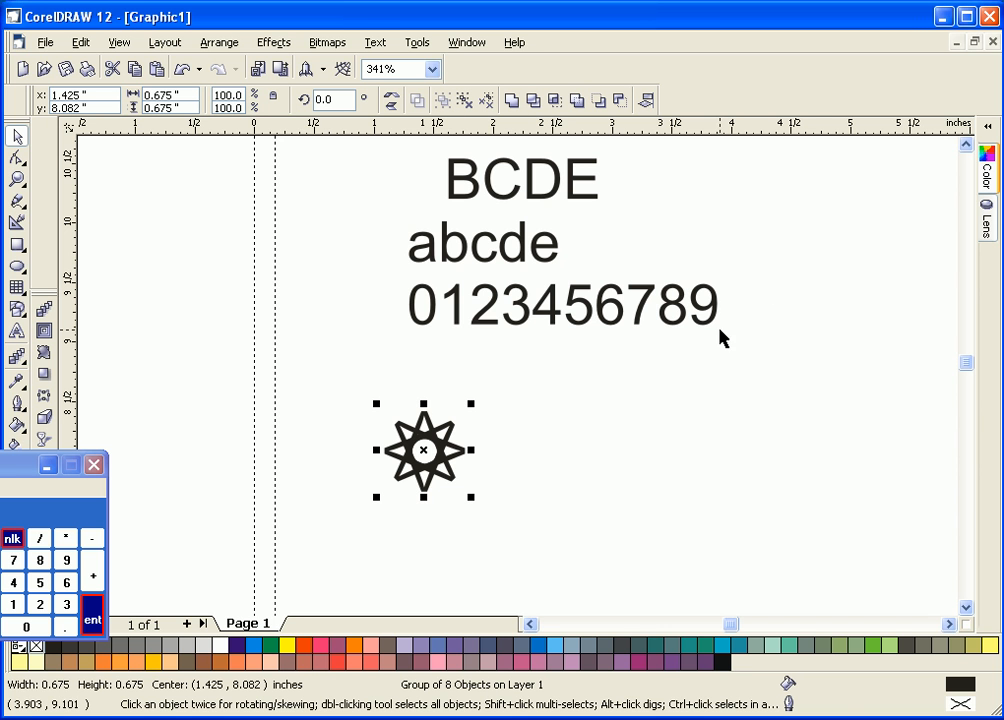
Step: Move the digit 9 below its line, mirror a copy beneath it, and build a separate four-nine motif beside the pair
{"action": "left_click_drag", "start_coordinate": [706, 329], "coordinate": [605, 492]}
{"action": "left_click_drag", "start_coordinate": [606, 446], "coordinate": [620, 530]}
{"action": "left_click_drag", "start_coordinate": [632, 448], "coordinate": [545, 560]}
{"action": "left_click_drag", "start_coordinate": [601, 497], "coordinate": [751, 492]}
Step: Mirror a copy of the stacked pair of nines to its right and add a copy of the four nines rotated to 270 degrees
{"action": "left_click_drag", "start_coordinate": [555, 568], "coordinate": [647, 388]}
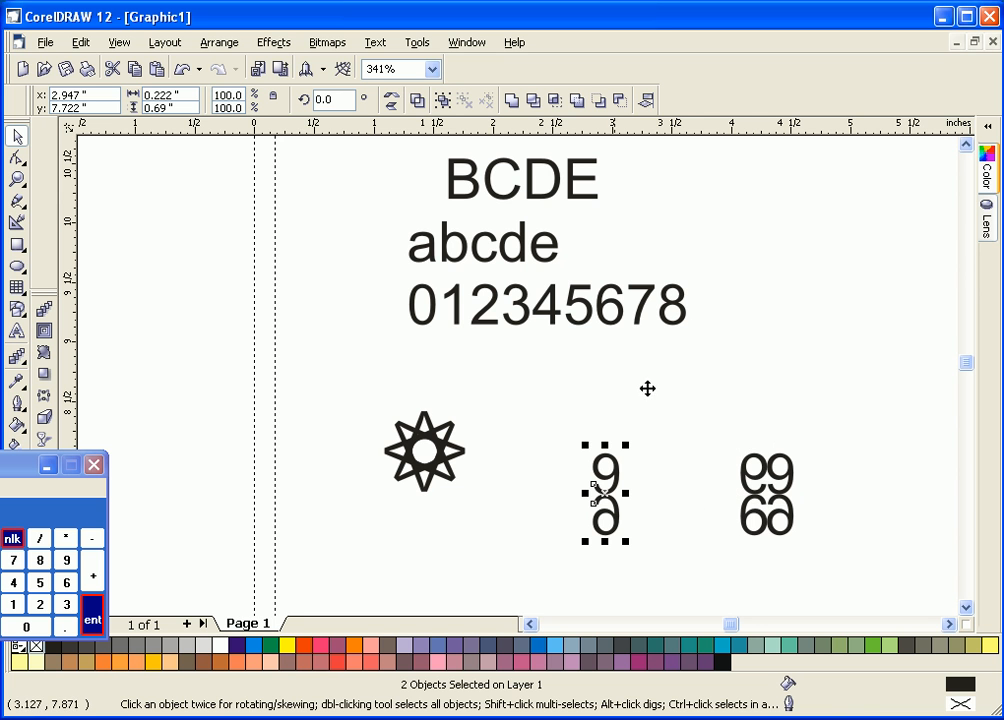
{"action": "left_click_drag", "start_coordinate": [587, 491], "coordinate": [623, 505]}
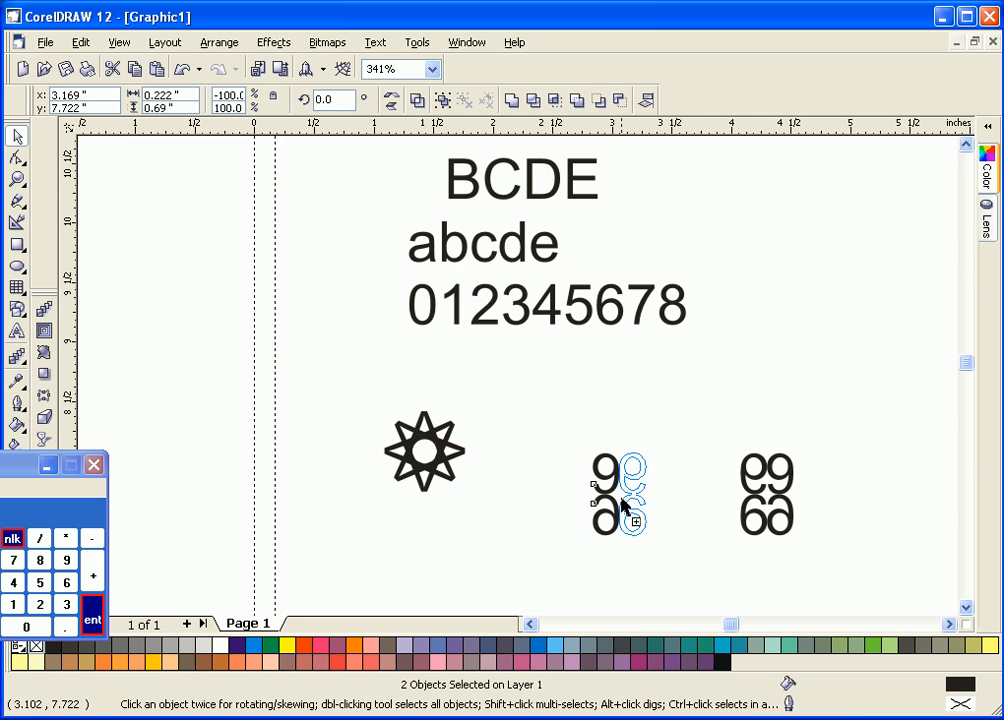
{"action": "left_click_drag", "start_coordinate": [545, 574], "coordinate": [685, 415]}
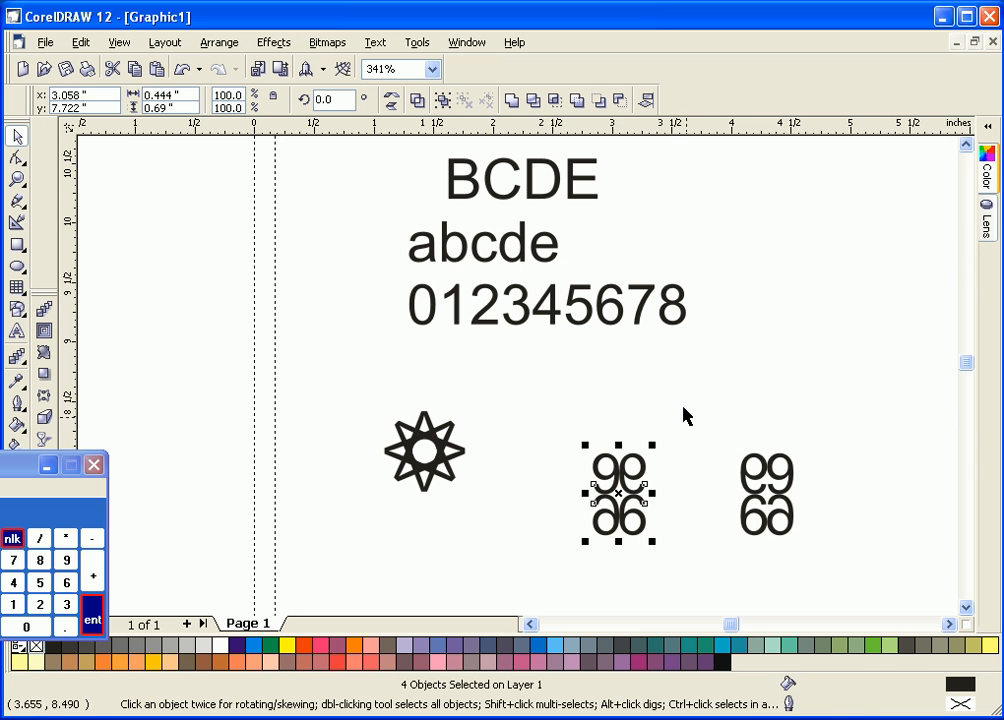
{"action": "left_click", "coordinate": [628, 502]}
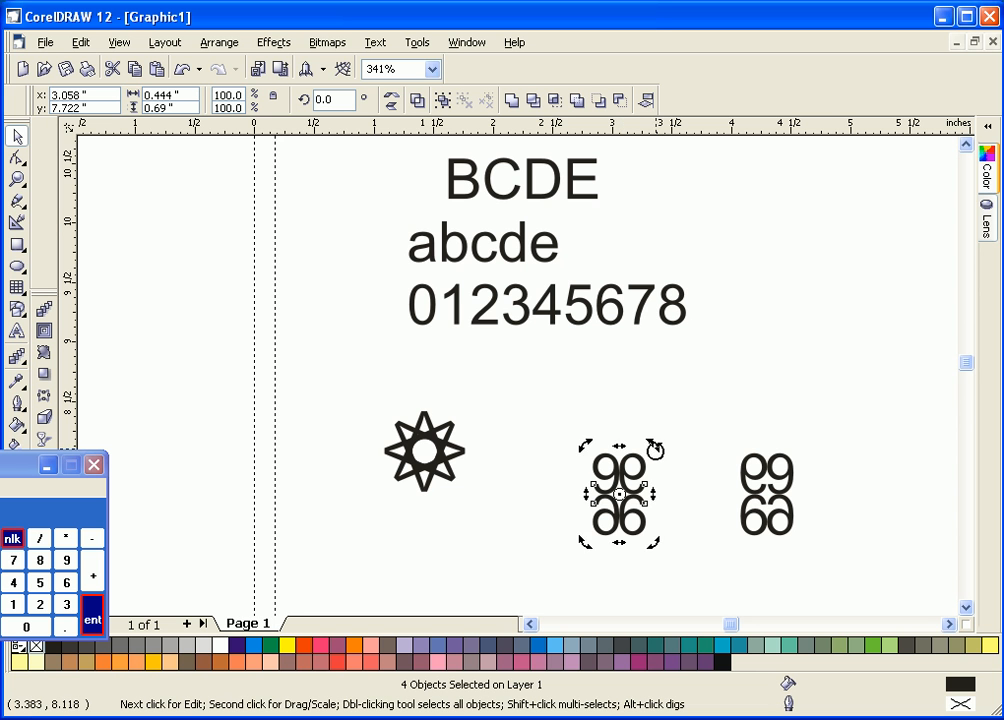
{"action": "left_click_drag", "start_coordinate": [655, 451], "coordinate": [670, 537]}
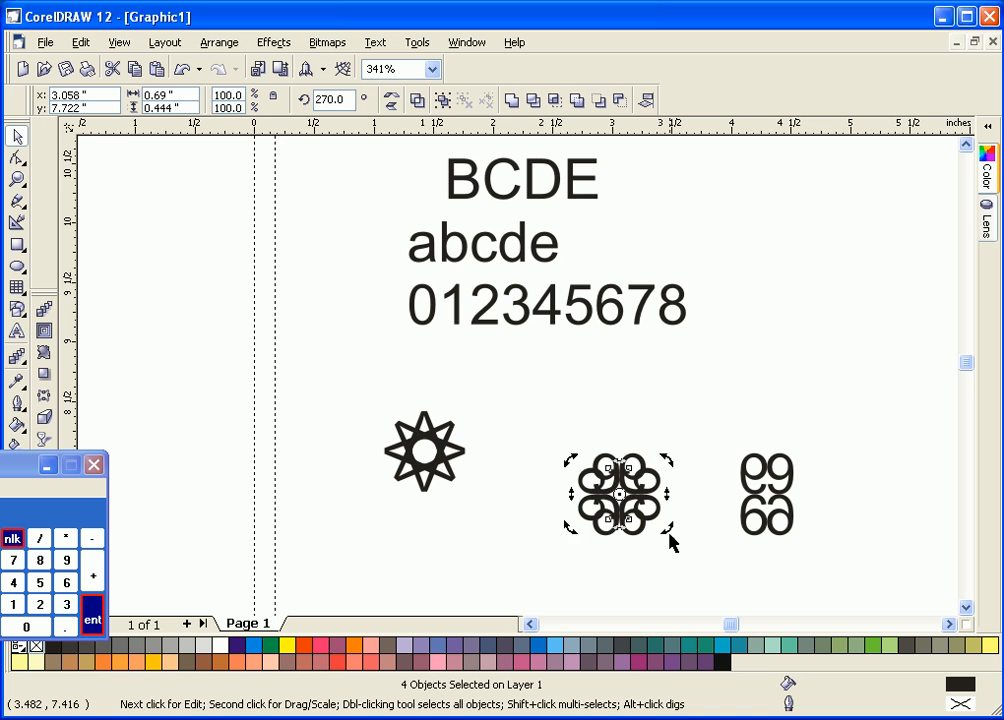
Step: Repeat the rotated duplicate on the other four-nine motif to form a second rosette
{"action": "left_click_drag", "start_coordinate": [811, 406], "coordinate": [701, 585]}
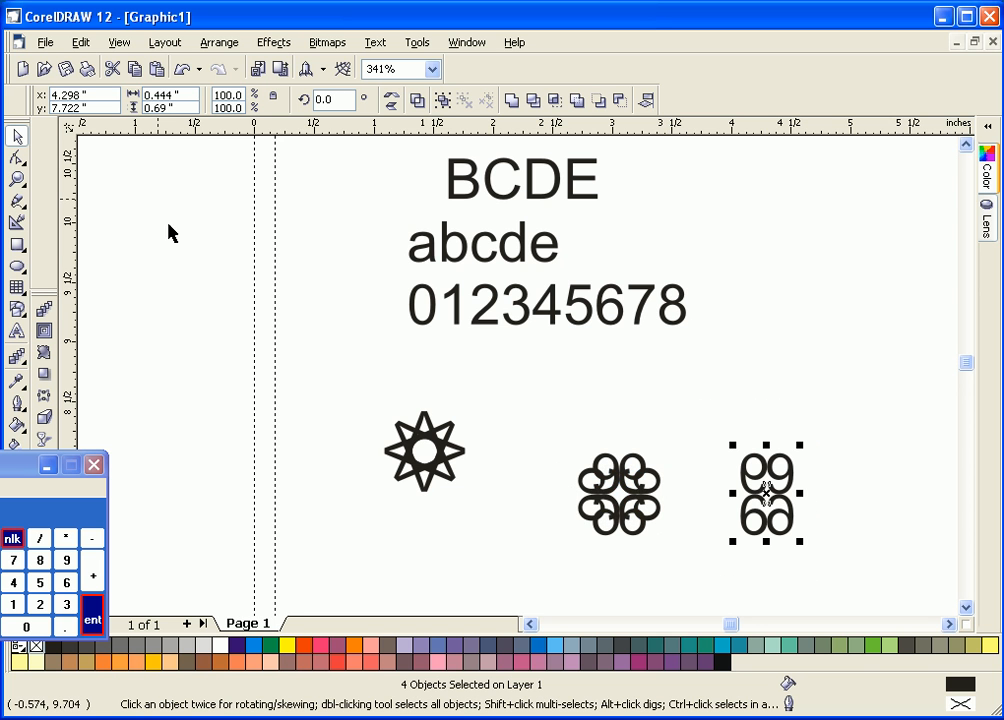
{"action": "left_click", "coordinate": [82, 43]}
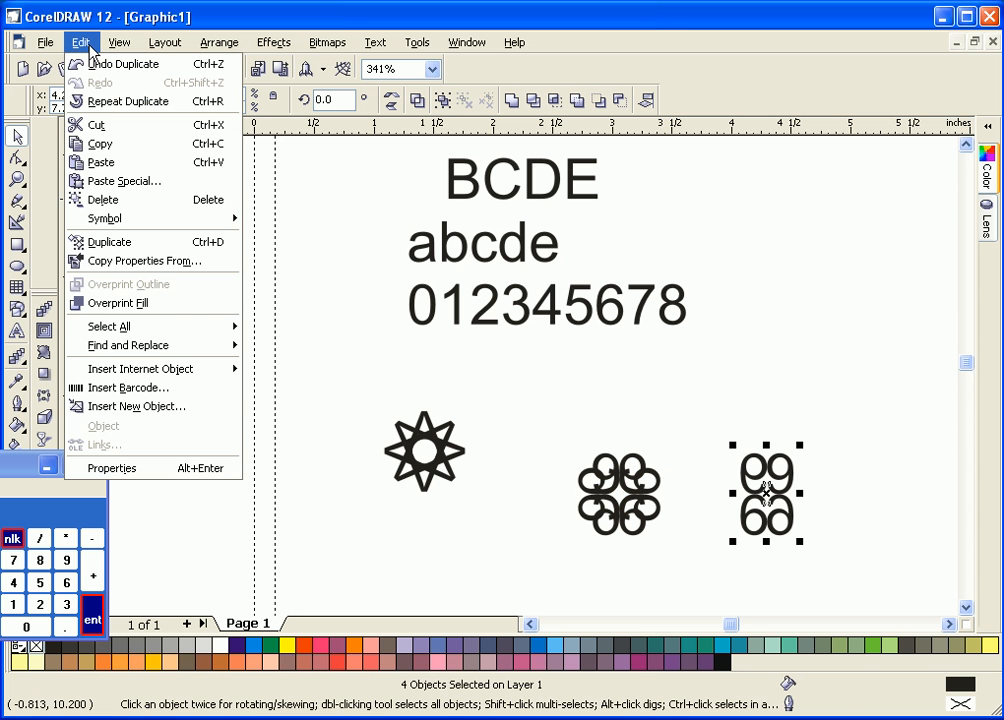
{"action": "left_click", "coordinate": [110, 101]}
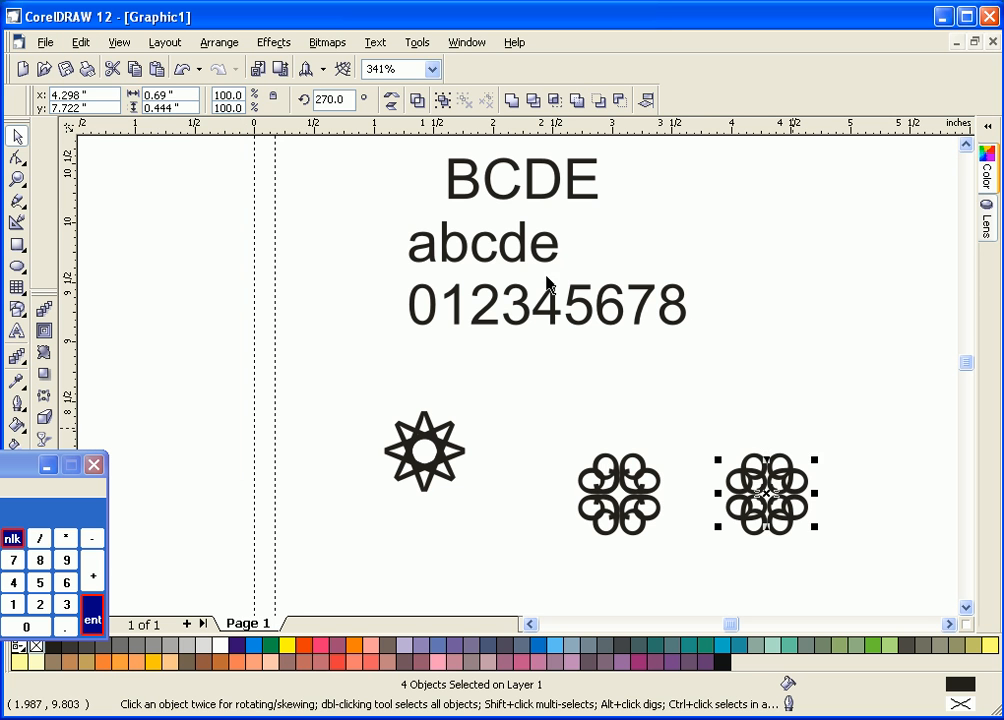
{"action": "left_click", "coordinate": [795, 437]}
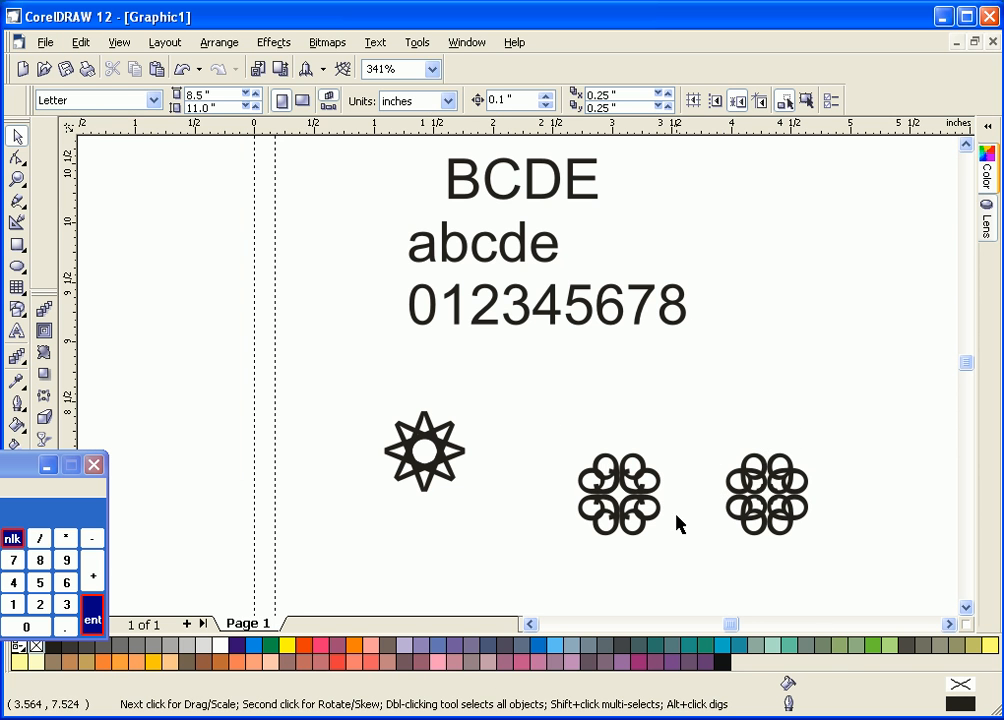
Step: Group the eight nines of each rosette as its own separate group
{"action": "left_click_drag", "start_coordinate": [583, 557], "coordinate": [668, 412]}
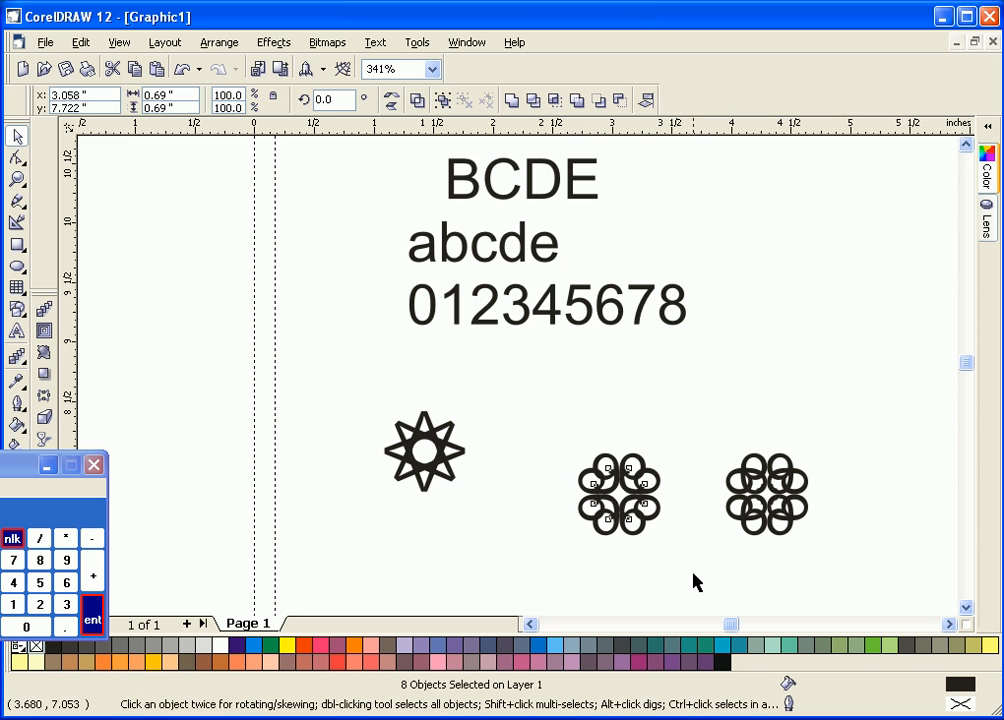
{"action": "left_click_drag", "start_coordinate": [695, 580], "coordinate": [822, 430]}
{"action": "left_click_drag", "start_coordinate": [538, 558], "coordinate": [710, 390]}
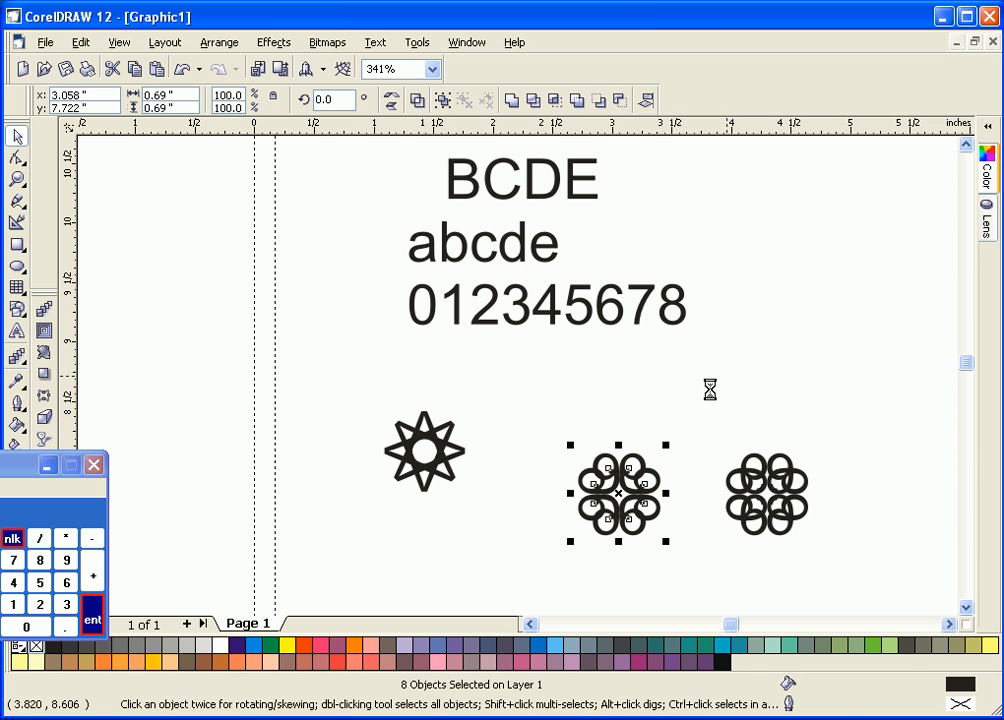
{"action": "left_click", "coordinate": [446, 100]}
{"action": "left_click_drag", "start_coordinate": [683, 532], "coordinate": [857, 423]}
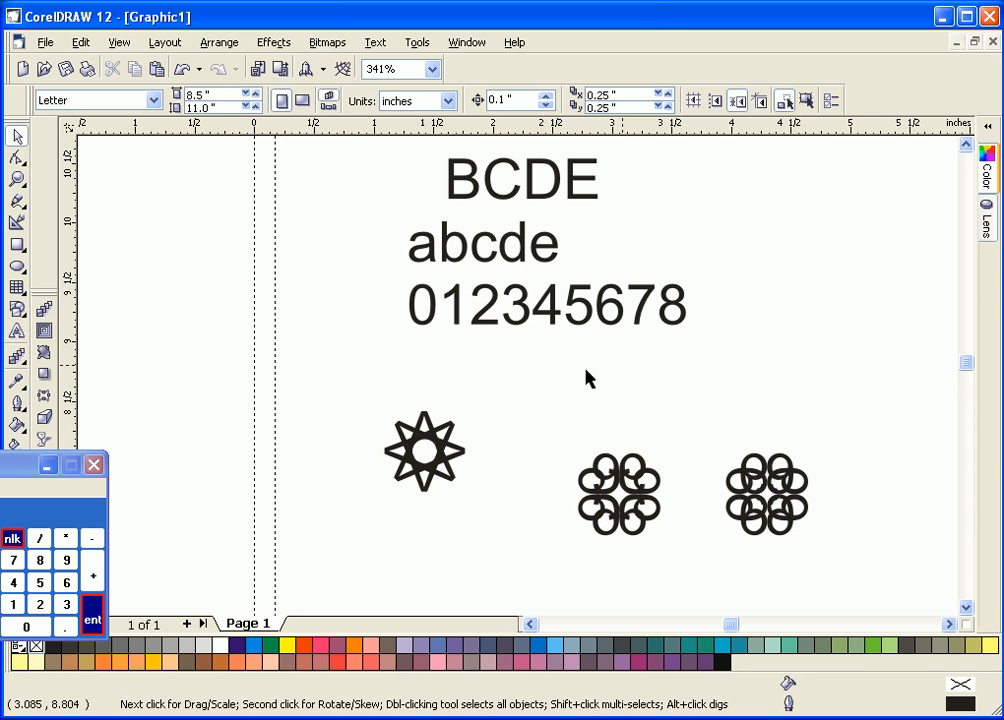
{"action": "left_click_drag", "start_coordinate": [625, 365], "coordinate": [852, 565]}
{"action": "left_click", "coordinate": [442, 100]}
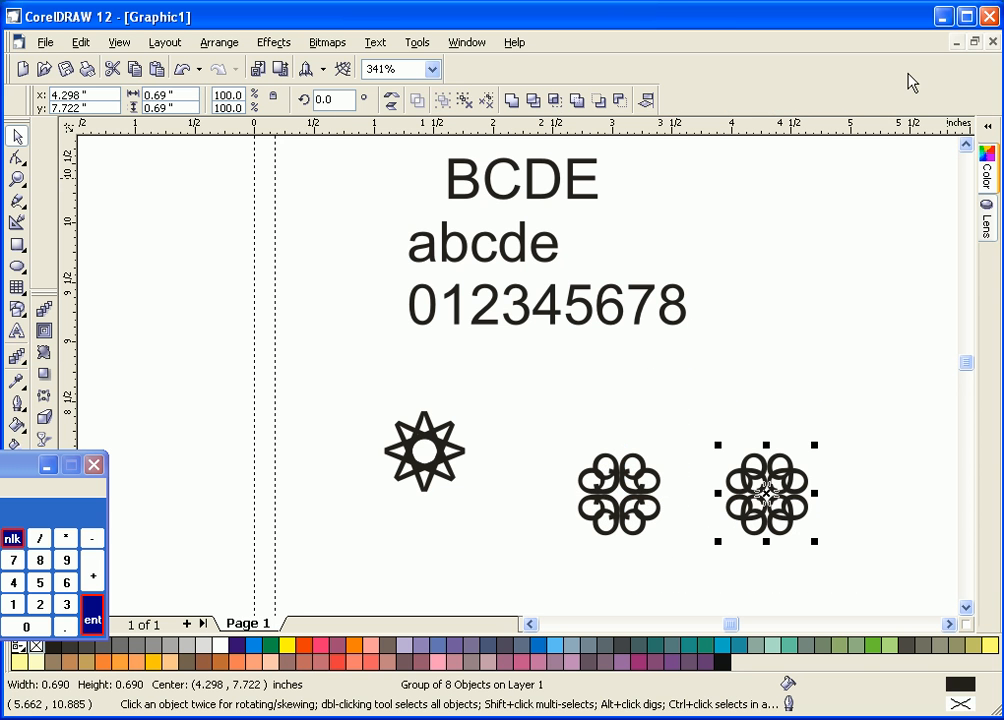
Step: Move the rosette of overlapping rings into the empty area below the star
{"action": "left_click", "coordinate": [966, 609]}
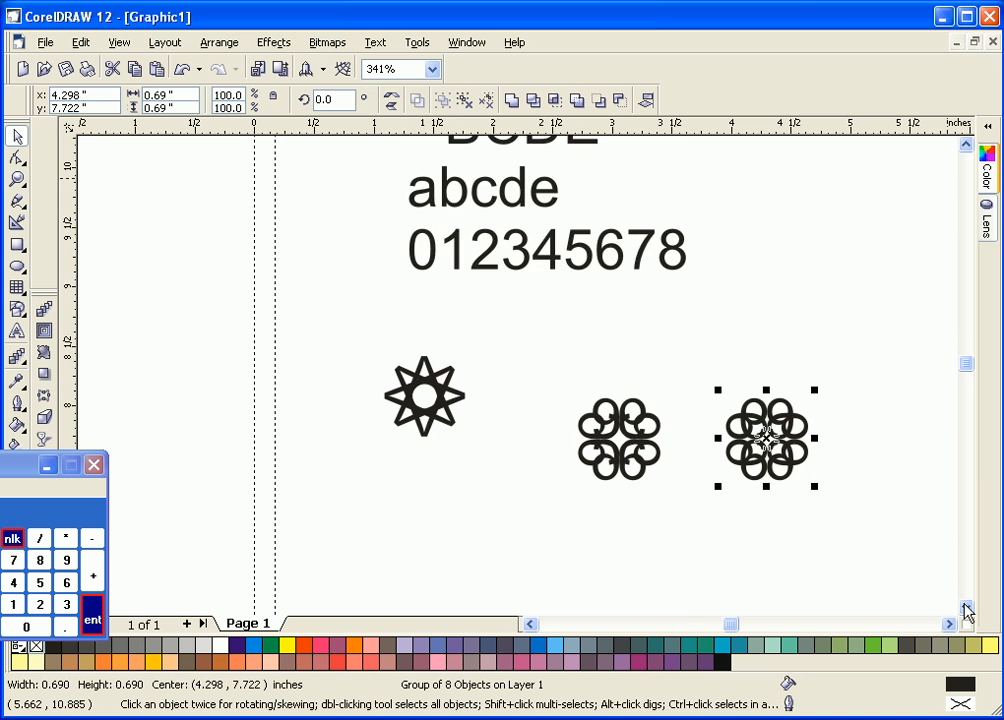
{"action": "left_click", "coordinate": [650, 346]}
{"action": "left_click", "coordinate": [765, 272]}
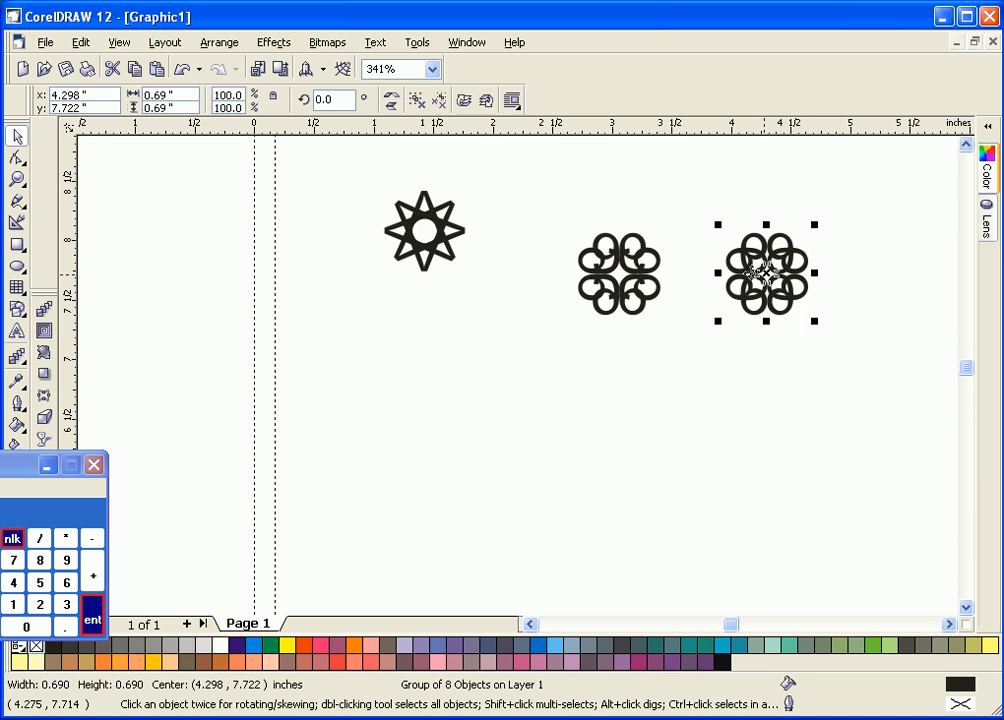
{"action": "left_click_drag", "start_coordinate": [765, 272], "coordinate": [451, 481]}
{"action": "left_click", "coordinate": [665, 488]}
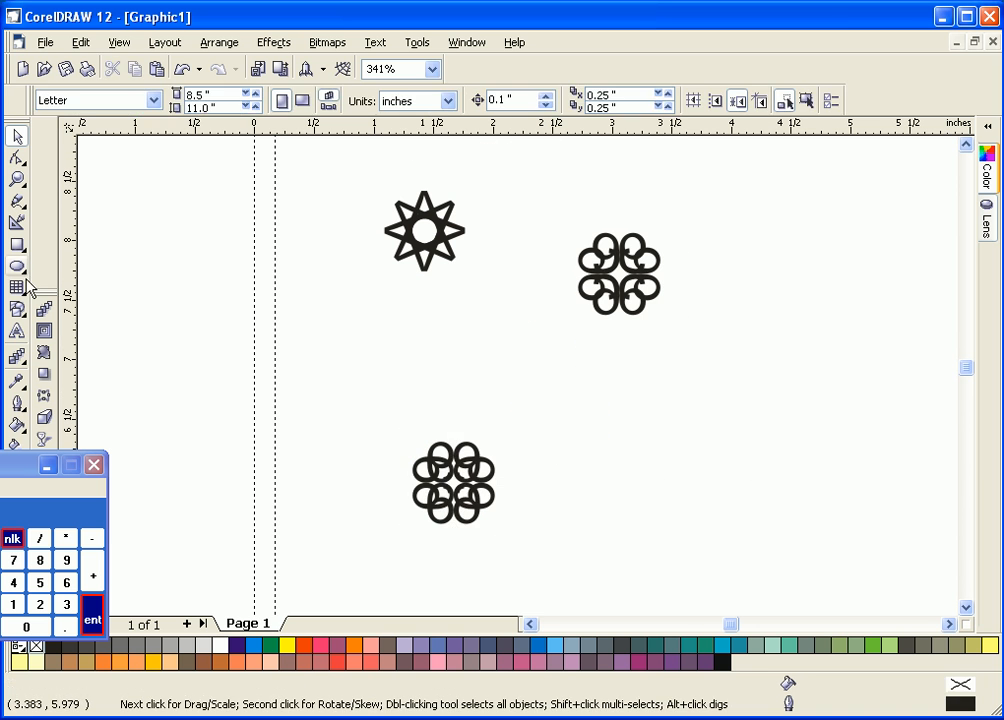
Step: Draw a rectangle about 4.11 by 1.87 inches around the moved rosette, leaving free space on its right
{"action": "key", "text": "F6"}
{"action": "left_click_drag", "start_coordinate": [346, 590], "coordinate": [837, 369]}
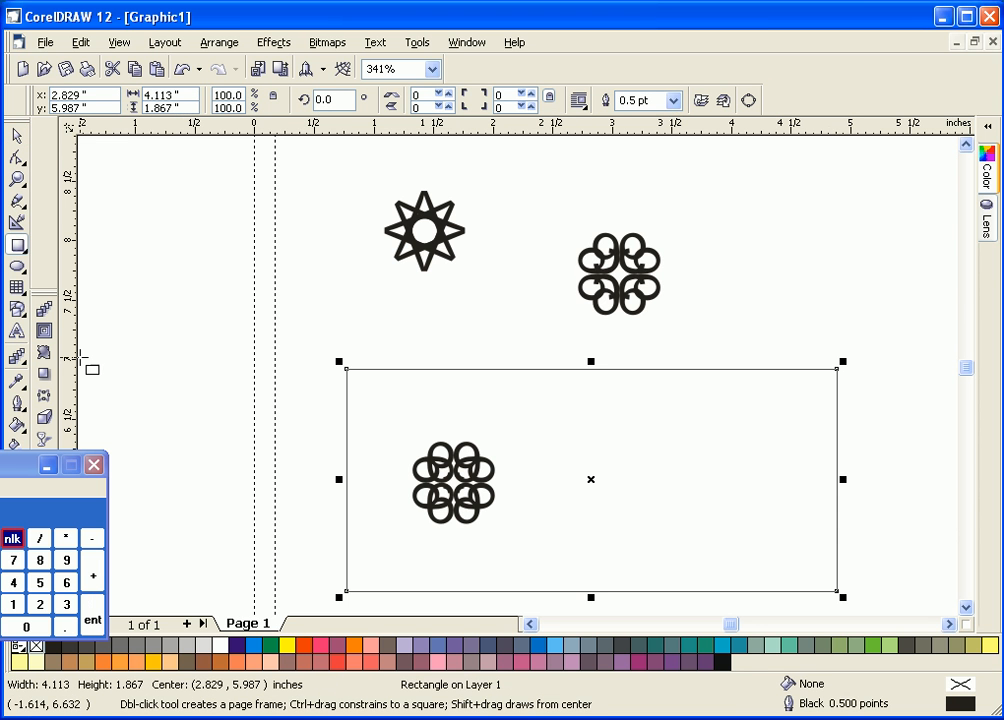
{"action": "left_click", "coordinate": [17, 135]}
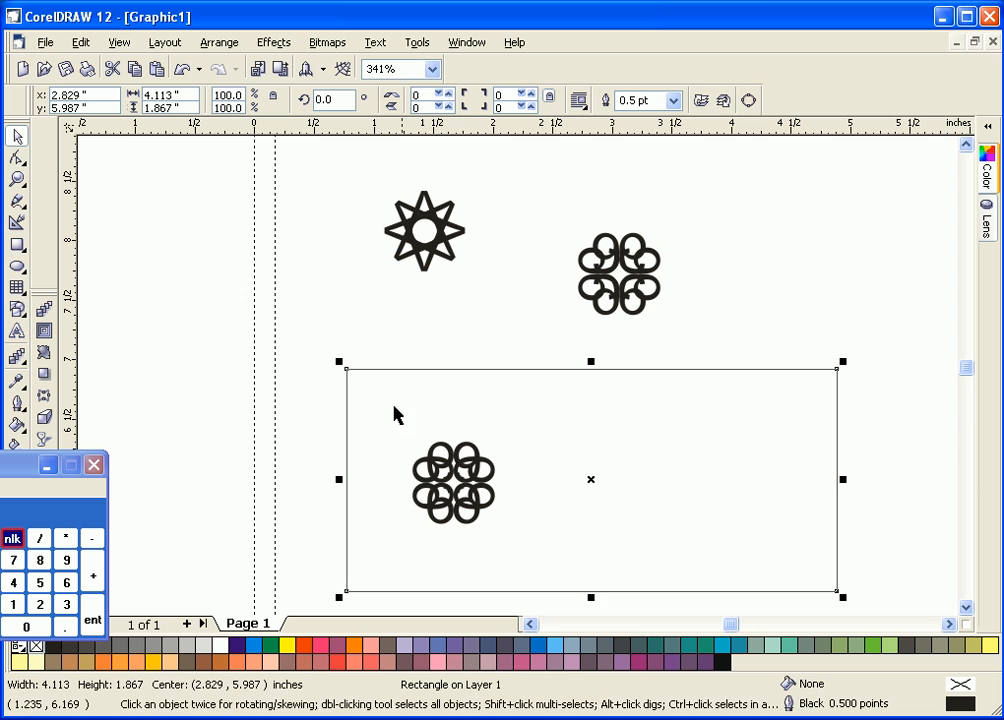
Step: Shrink the ring rosette to about 0.45 inches in the rectangle's lower-left corner and place a copy directly to its right
{"action": "left_click", "coordinate": [433, 500]}
{"action": "left_click", "coordinate": [440, 490]}
{"action": "left_click", "coordinate": [453, 480]}
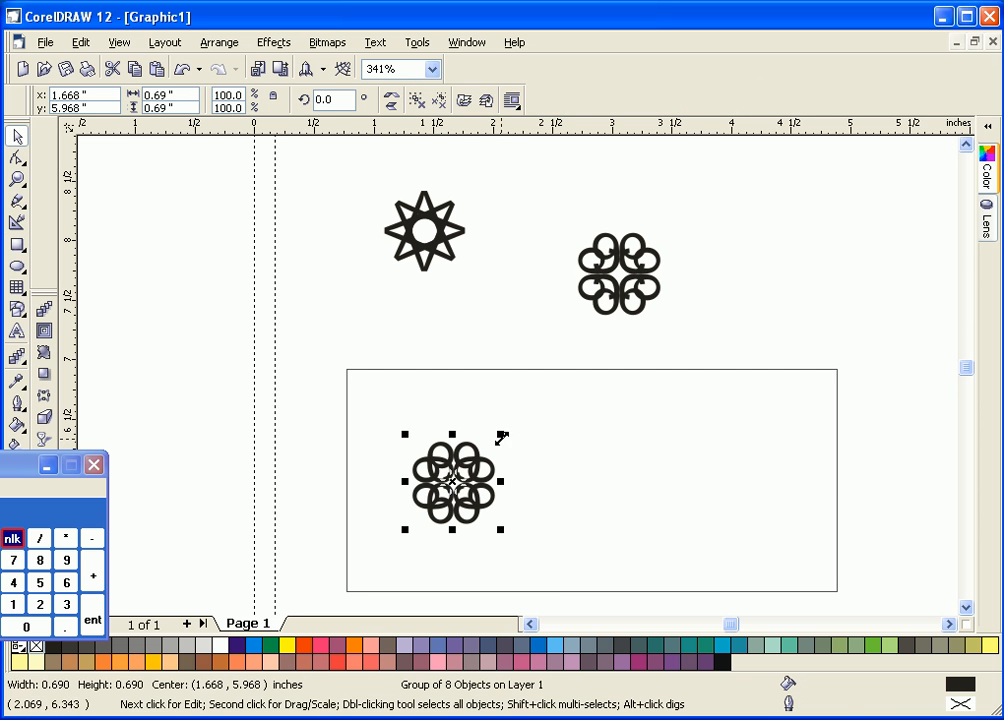
{"action": "left_click_drag", "start_coordinate": [499, 433], "coordinate": [426, 559]}
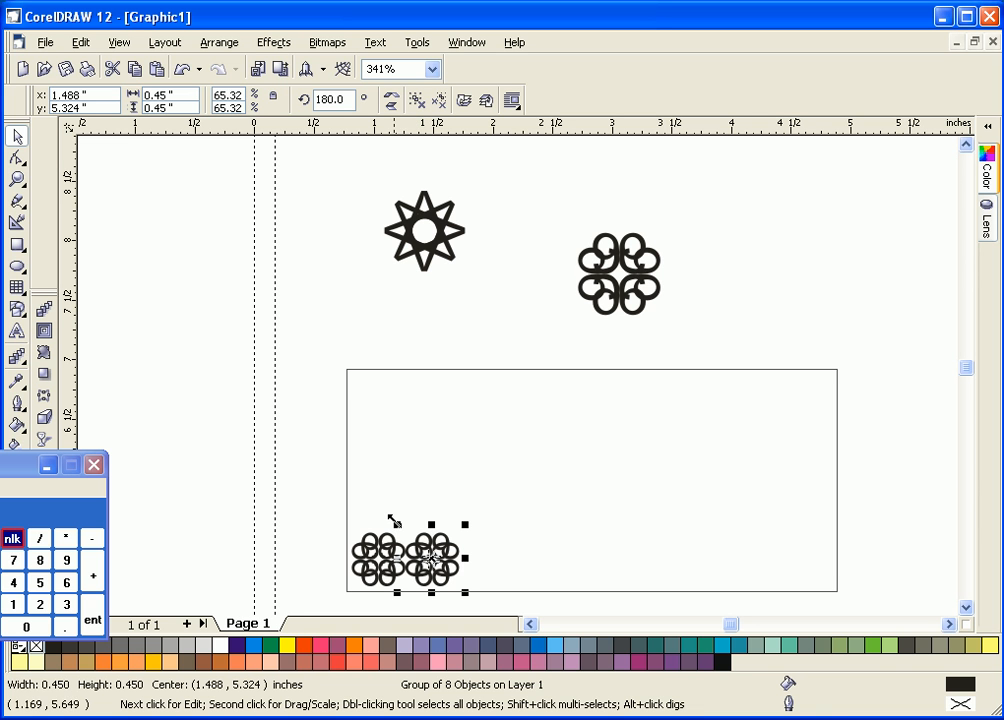
Step: Repeat the duplicate along the rectangle's lower edge until nine rosettes span its width
{"action": "left_click", "coordinate": [87, 45]}
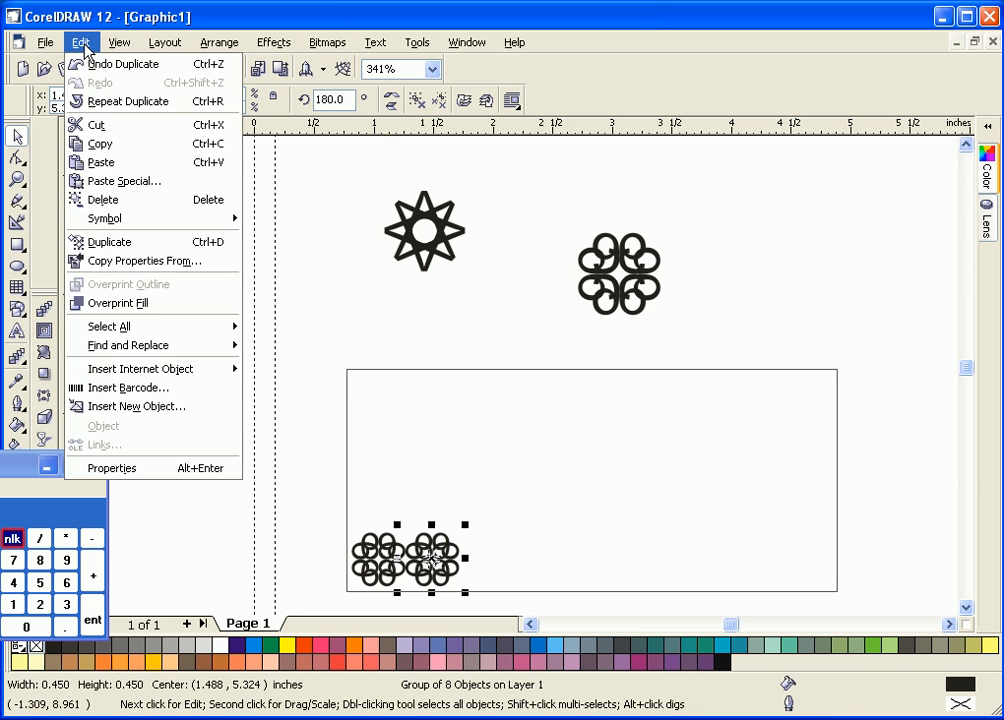
{"action": "left_click", "coordinate": [101, 106]}
{"action": "key", "text": "ctrl+r"}
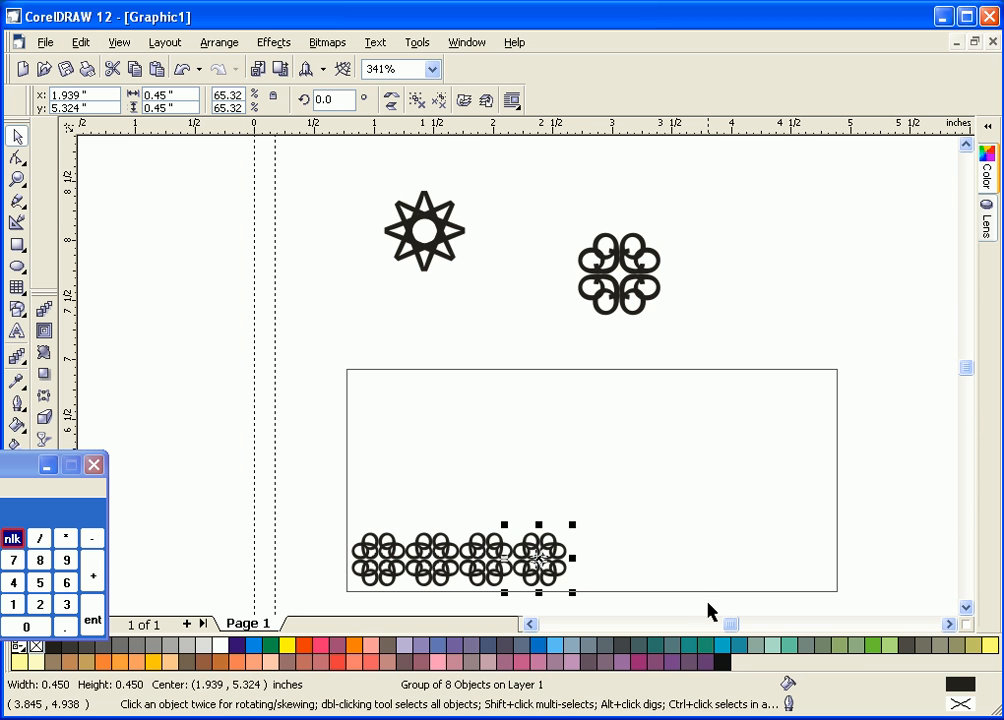
{"action": "key", "text": "ctrl+r"}
{"action": "key", "text": "ctrl+r"}
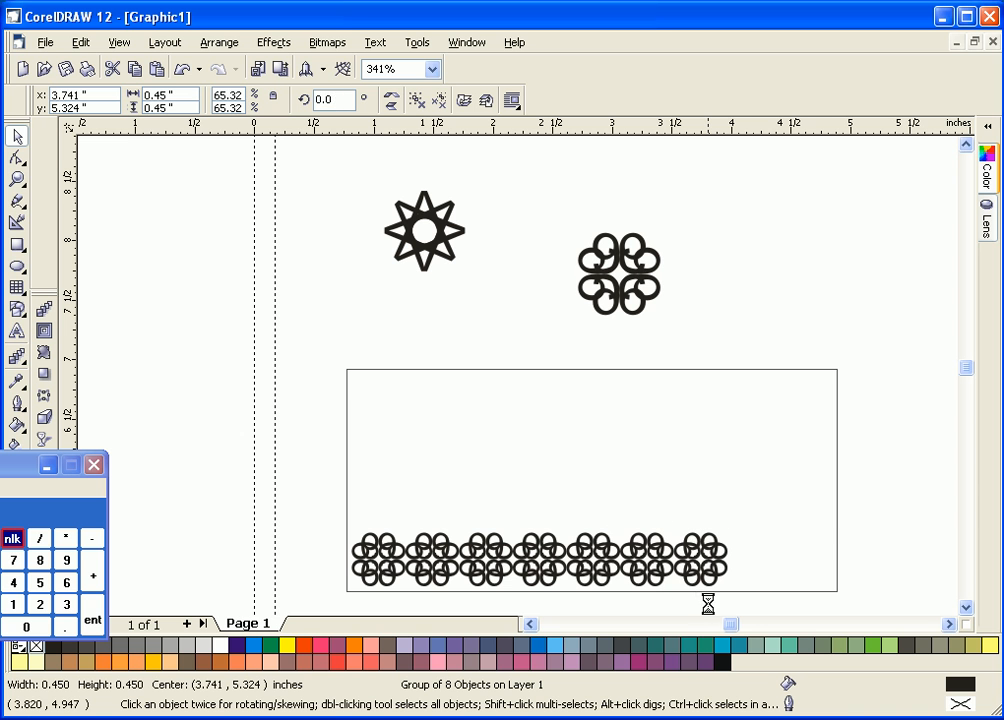
{"action": "key", "text": "ctrl+r"}
Step: Scale the row of nine rosettes down to about 3.56 inches wide and delete the seven between the two end rosettes
{"action": "left_click_drag", "start_coordinate": [874, 596], "coordinate": [361, 470]}
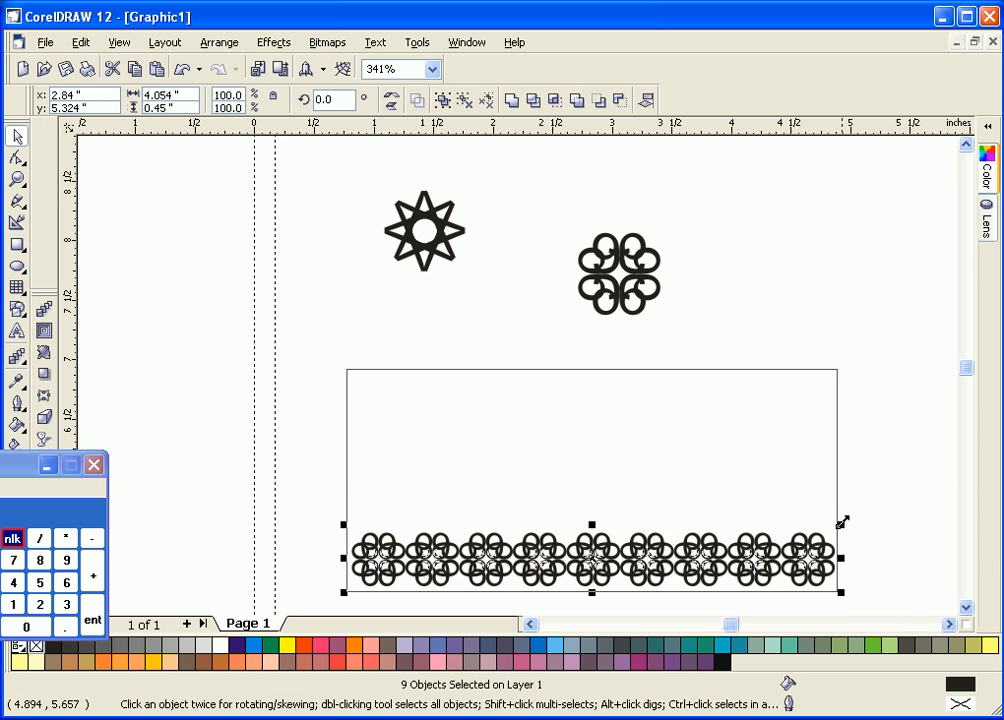
{"action": "left_click_drag", "start_coordinate": [841, 522], "coordinate": [822, 533]}
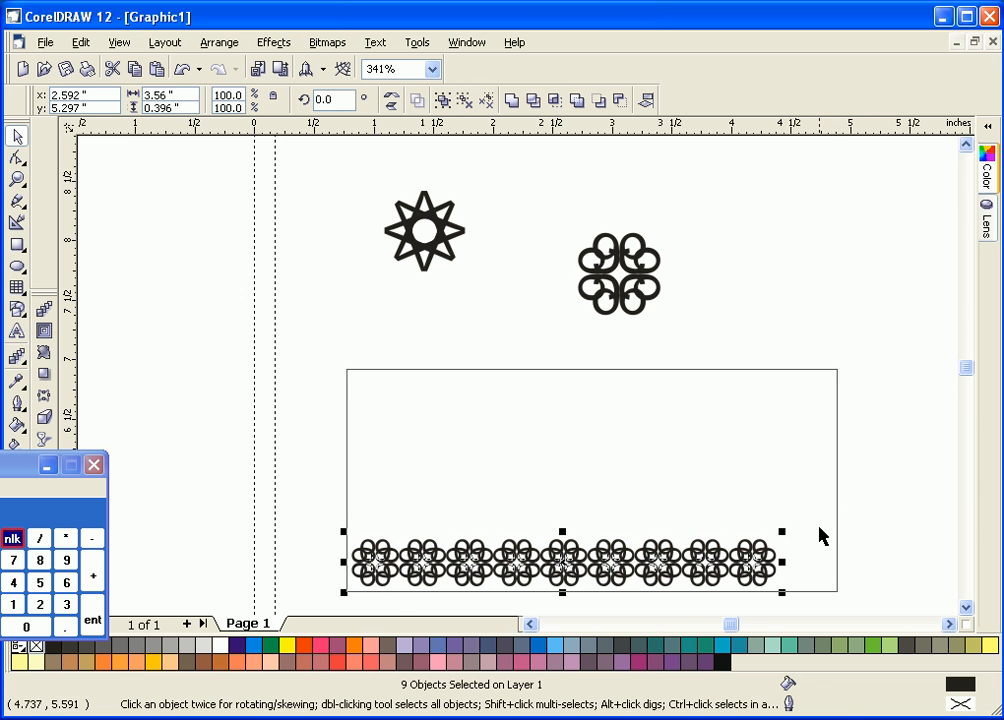
{"action": "left_click", "coordinate": [893, 558]}
{"action": "left_click_drag", "start_coordinate": [389, 598], "coordinate": [737, 497]}
{"action": "key", "text": "Delete"}
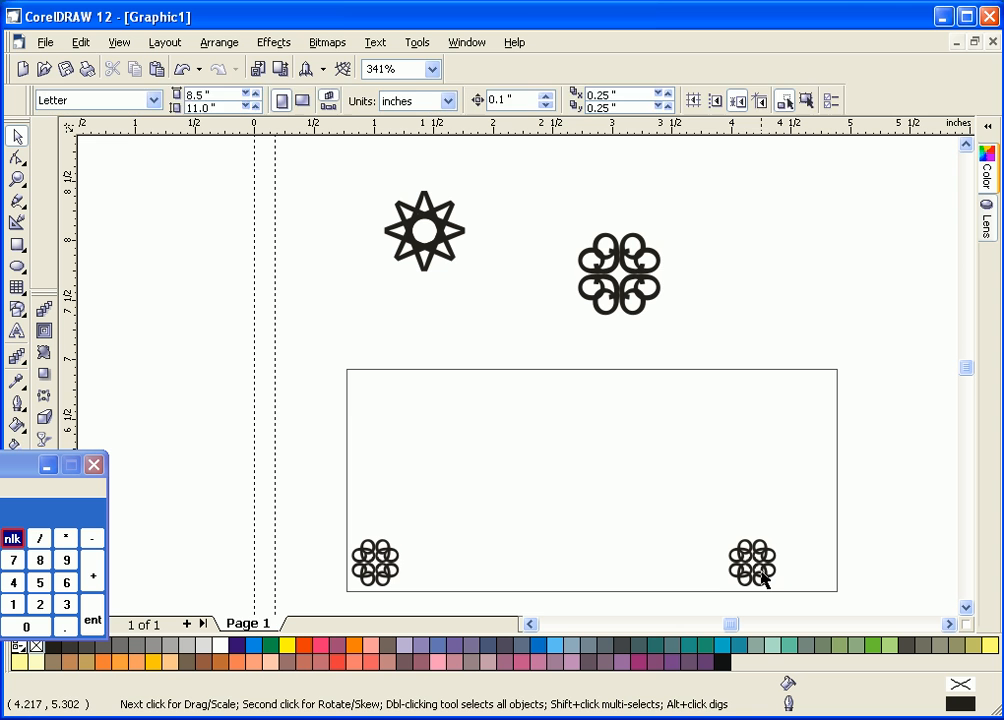
Step: Move the on-screen keyboard above the rosettes and fill the rectangle with 20% black
{"action": "left_click", "coordinate": [752, 564]}
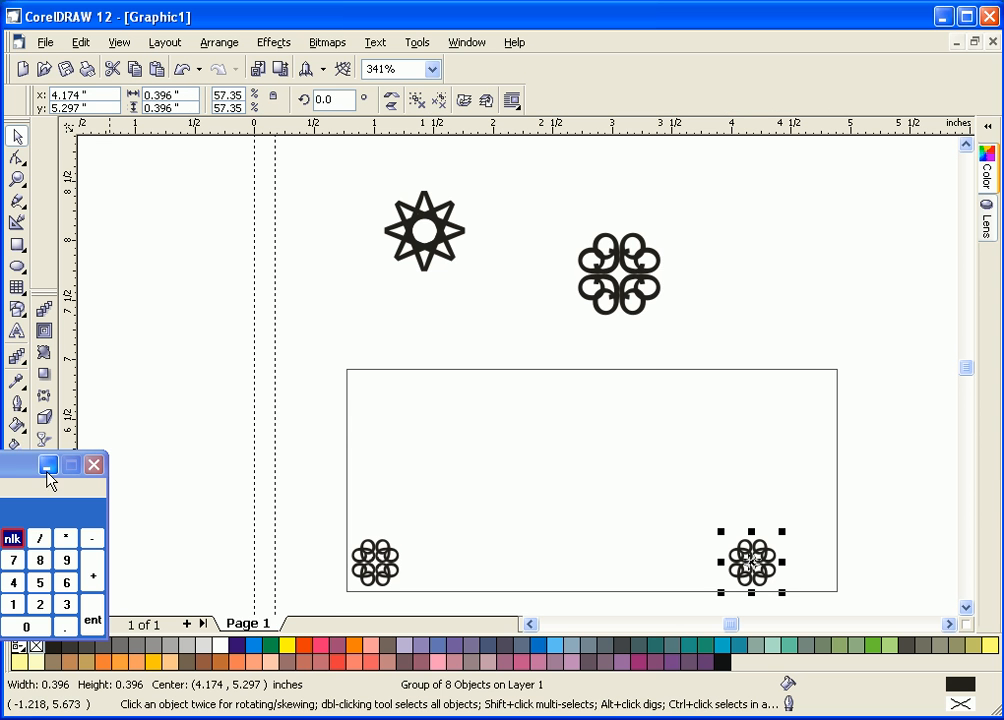
{"action": "left_click_drag", "start_coordinate": [45, 470], "coordinate": [715, 228]}
{"action": "key", "text": "shift"}
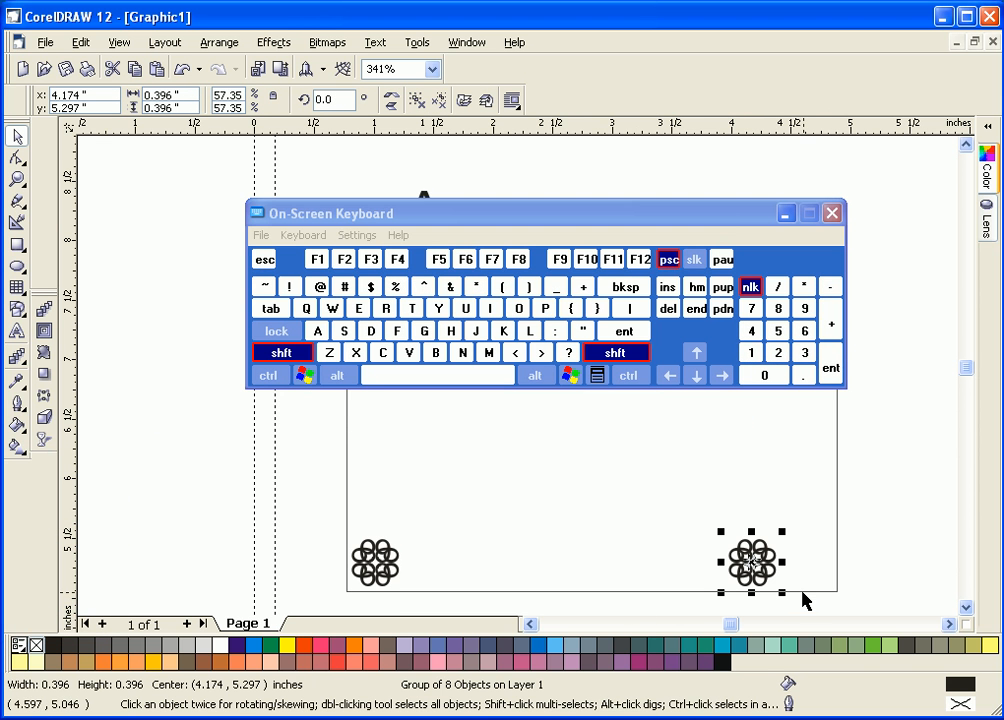
{"action": "left_click", "coordinate": [803, 594]}
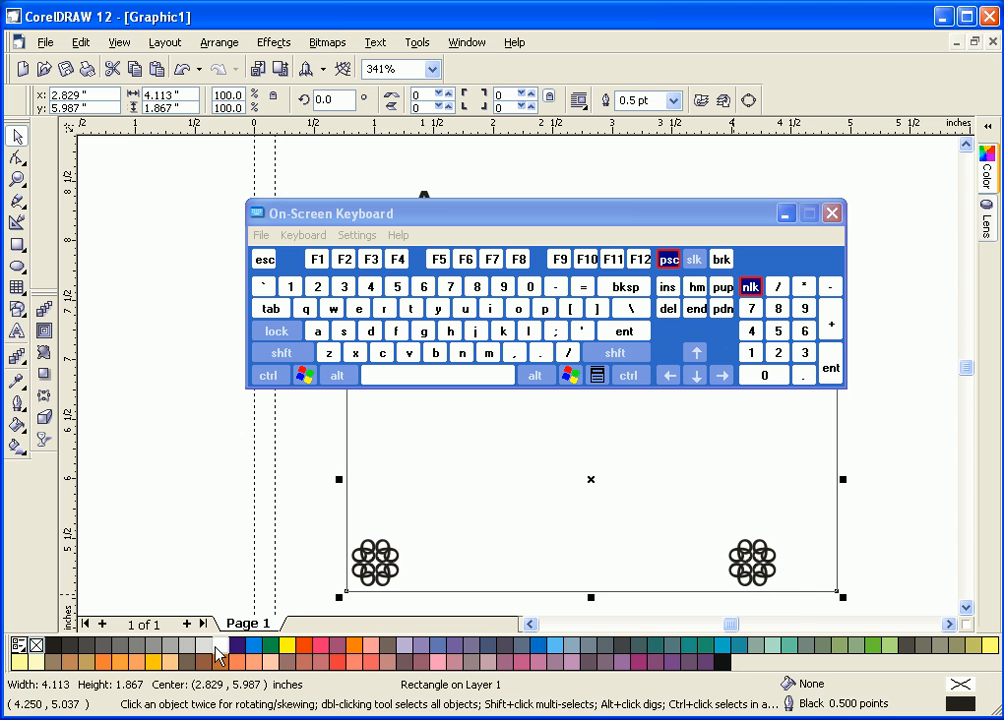
{"action": "left_click", "coordinate": [186, 645]}
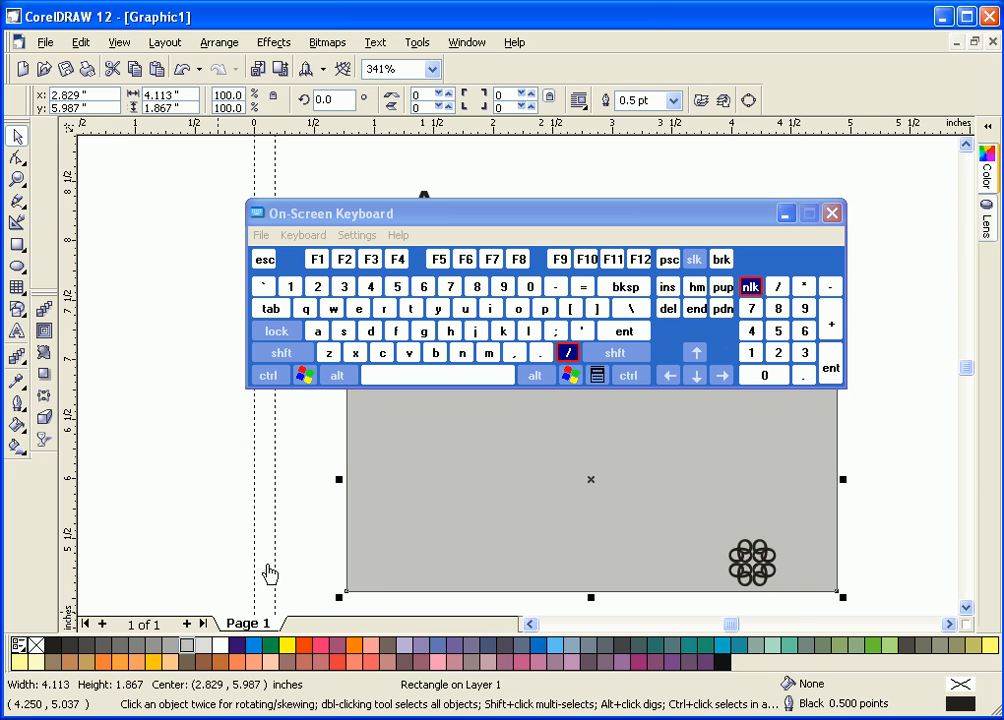
{"action": "key", "text": "shift"}
{"action": "left_click", "coordinate": [722, 309]}
{"action": "left_click", "coordinate": [878, 477]}
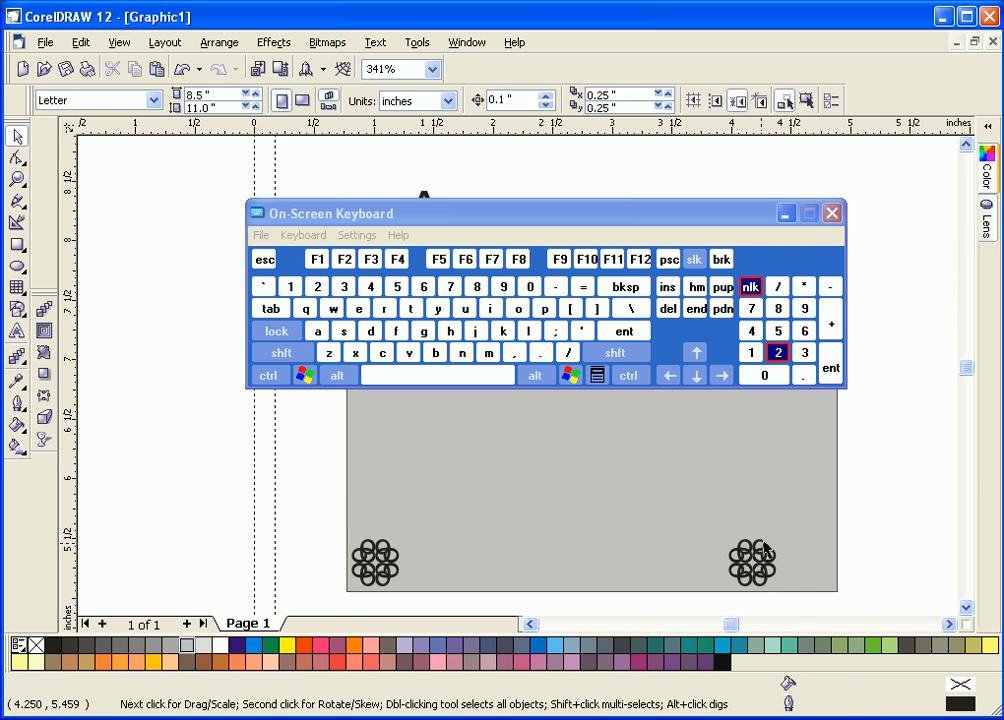
Step: Align the right-hand small rosette to the bottom and right edges of the grey rectangle
{"action": "left_click", "coordinate": [567, 523]}
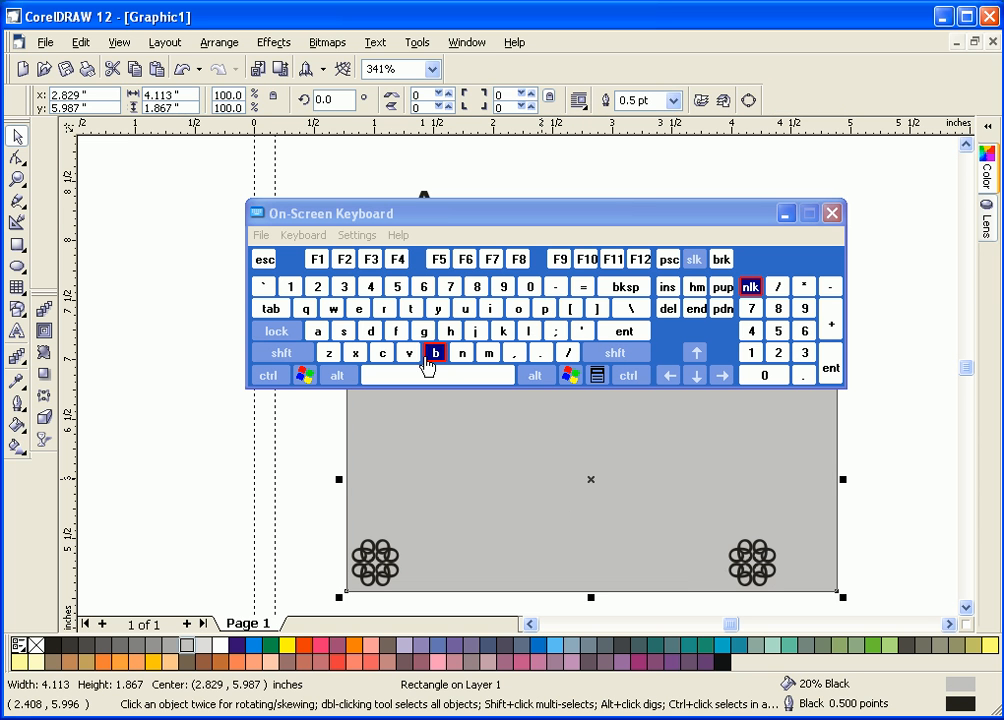
{"action": "left_click", "coordinate": [271, 489]}
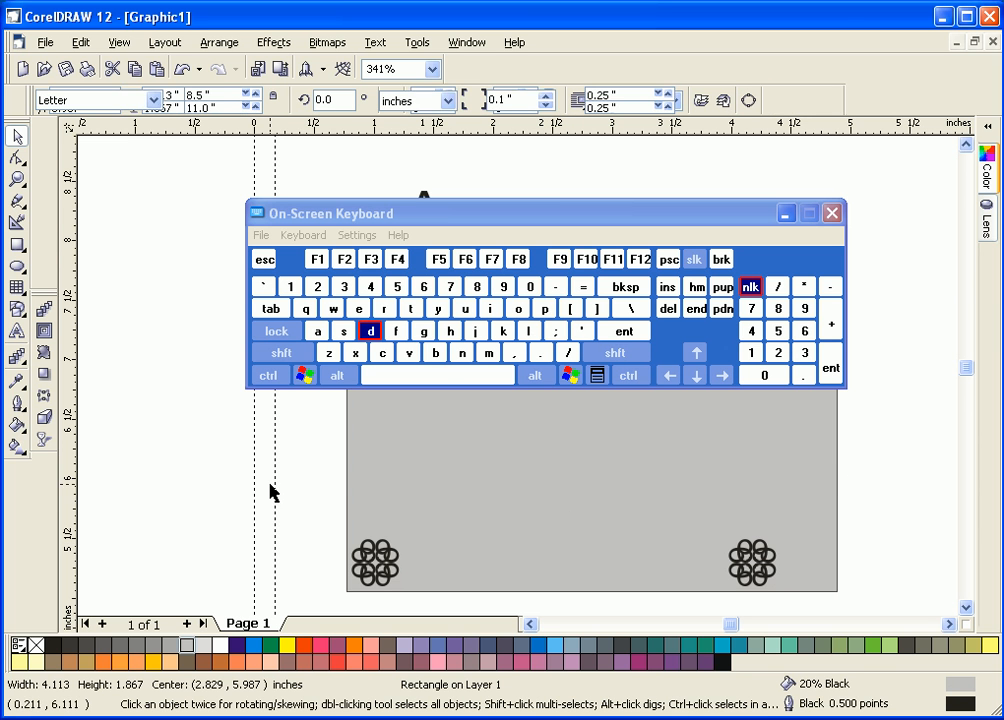
{"action": "left_click", "coordinate": [737, 565]}
{"action": "left_click", "coordinate": [547, 513], "text": "shift"}
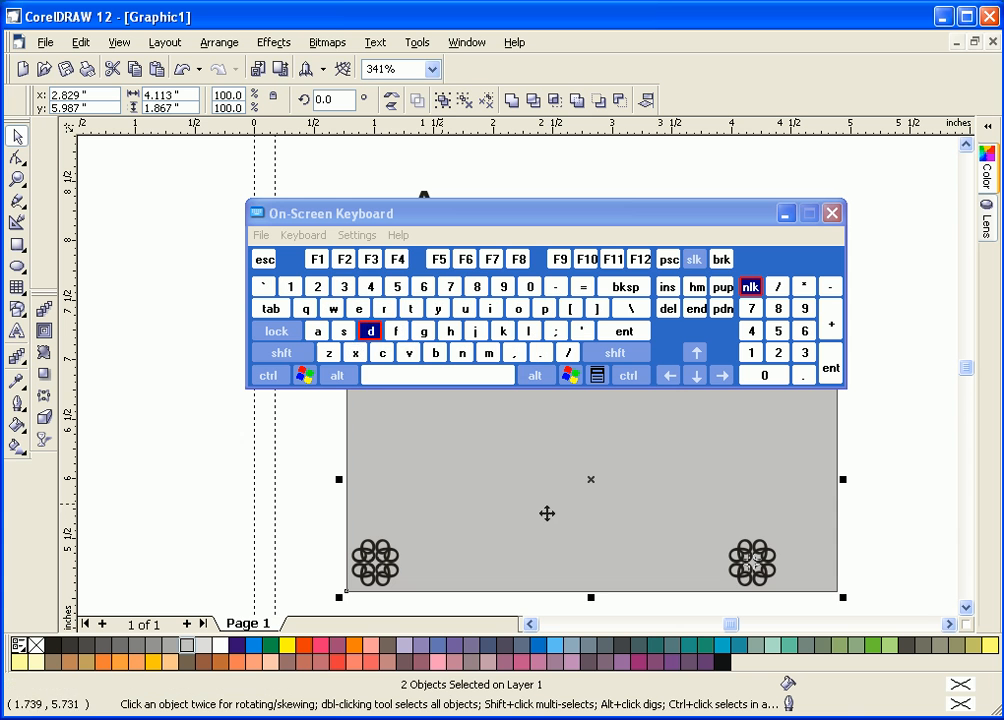
{"action": "left_click", "coordinate": [436, 353]}
{"action": "left_click", "coordinate": [384, 308]}
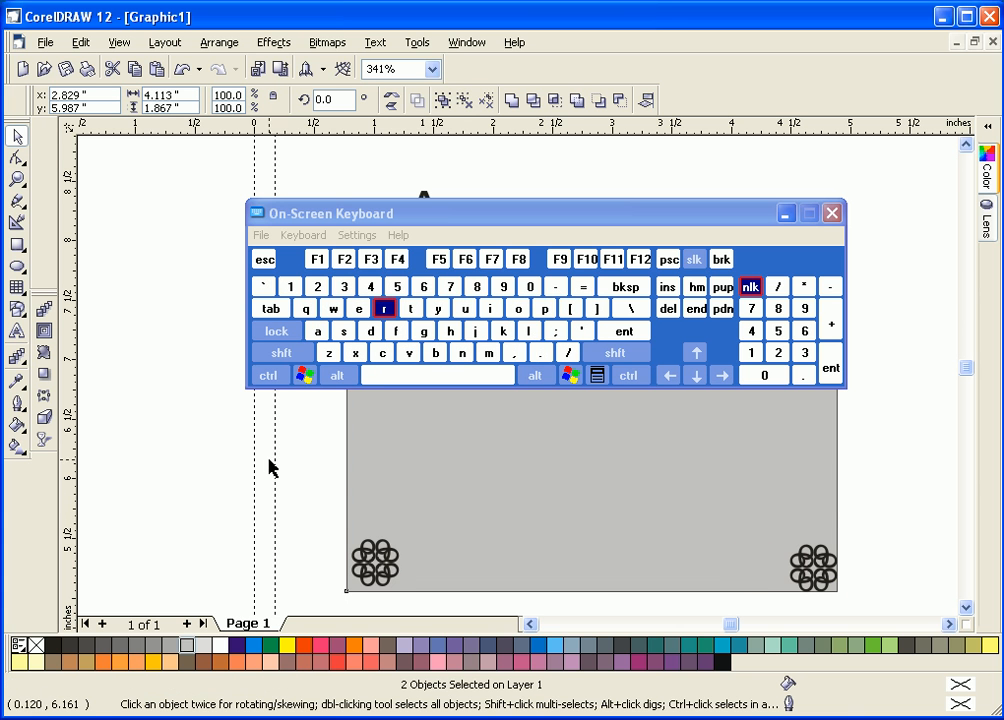
Step: Align the left-hand small rosette to the left and bottom edges of the grey rectangle
{"action": "left_click", "coordinate": [375, 562]}
{"action": "key", "text": "shift"}
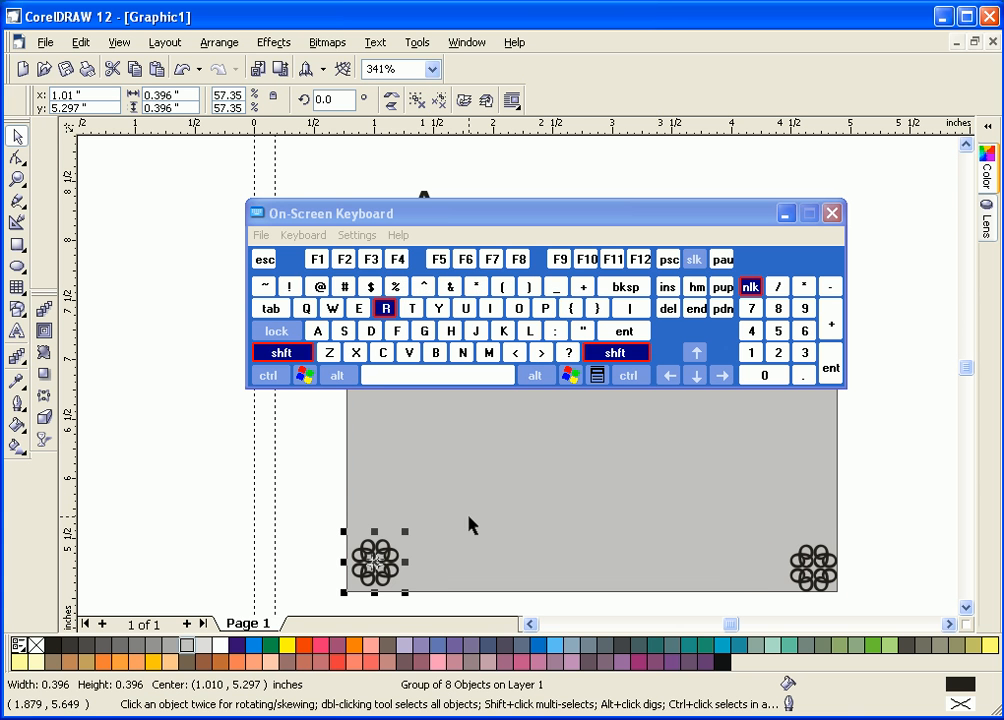
{"action": "left_click", "coordinate": [518, 488], "text": "shift"}
{"action": "left_click", "coordinate": [528, 331]}
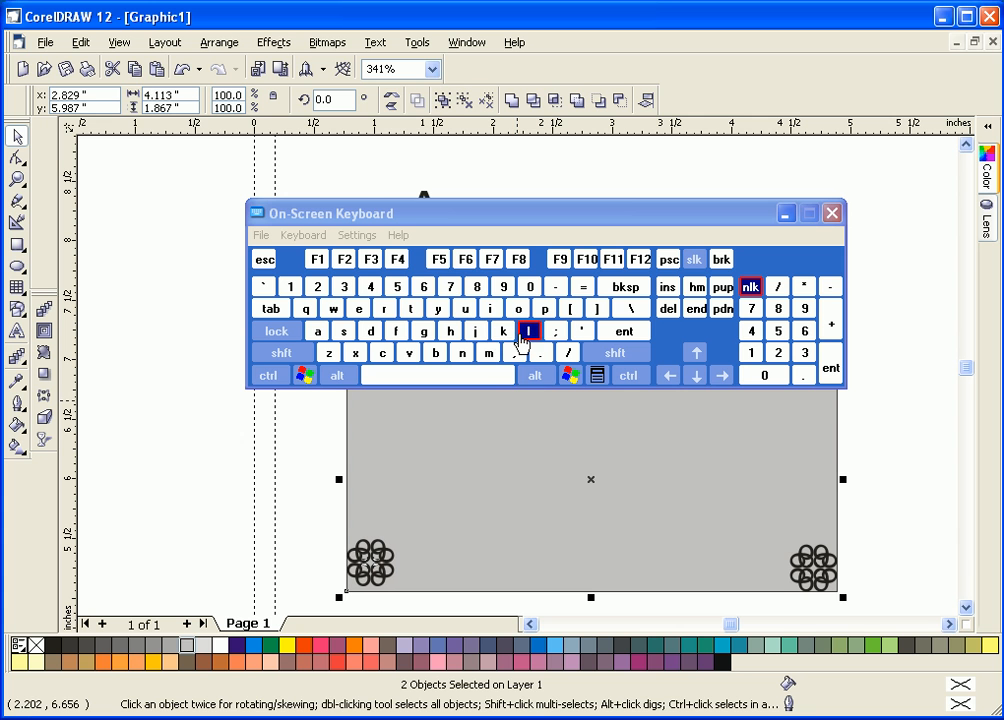
{"action": "left_click", "coordinate": [436, 353]}
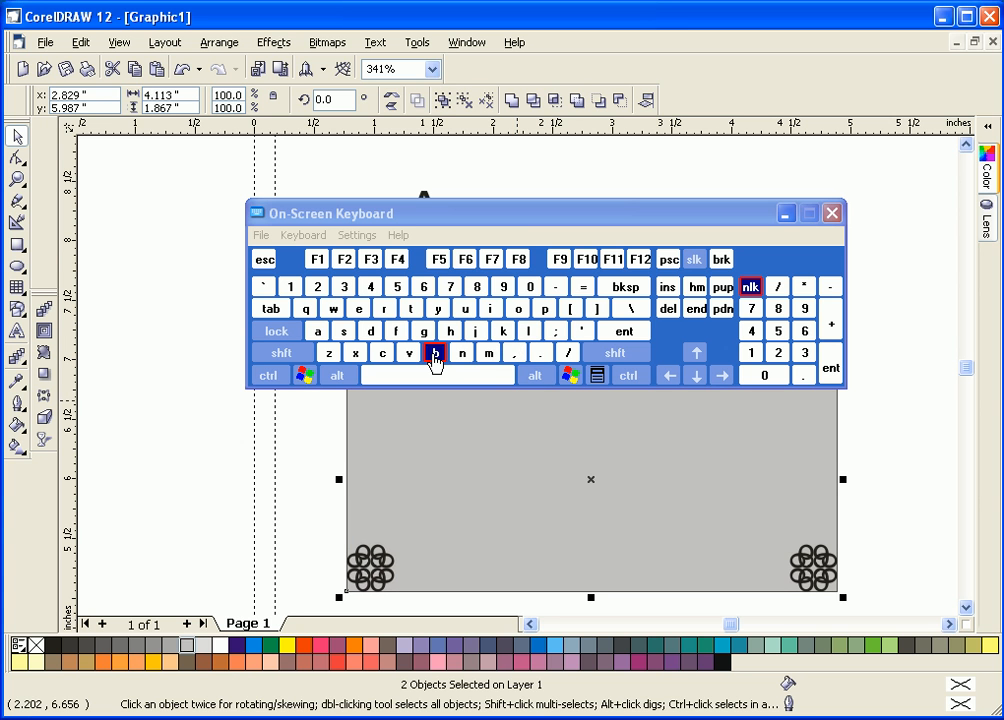
Step: Create a straight blend from the rosette in the rectangle's lower-left corner to the one in its lower-right corner
{"action": "left_click", "coordinate": [924, 538]}
{"action": "left_click", "coordinate": [559, 259]}
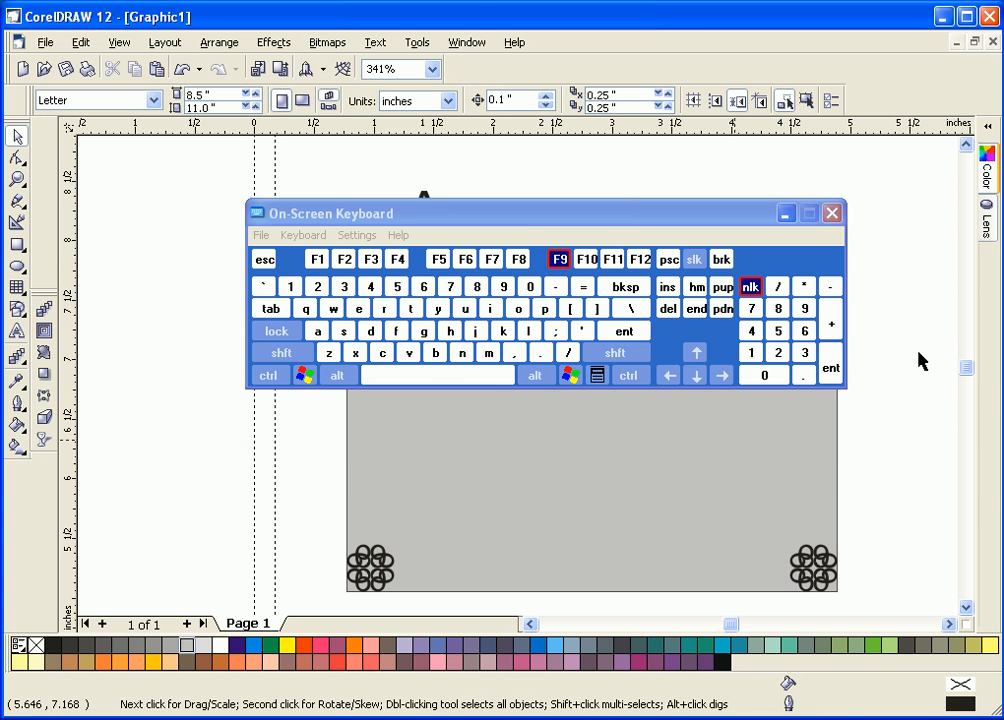
{"action": "left_click", "coordinate": [43, 313]}
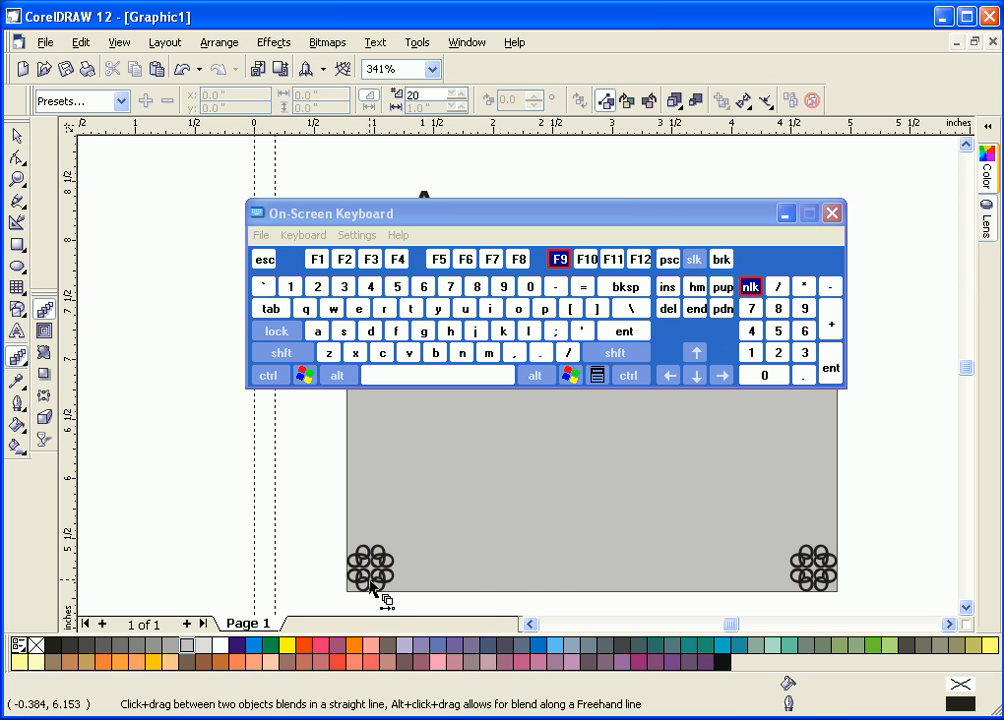
{"action": "mouse_move", "coordinate": [372, 585]}
{"action": "left_mouse_down"}
{"action": "mouse_move", "coordinate": [390, 596]}
{"action": "mouse_move", "coordinate": [760, 566]}
{"action": "mouse_move", "coordinate": [799, 584]}
{"action": "left_mouse_up"}
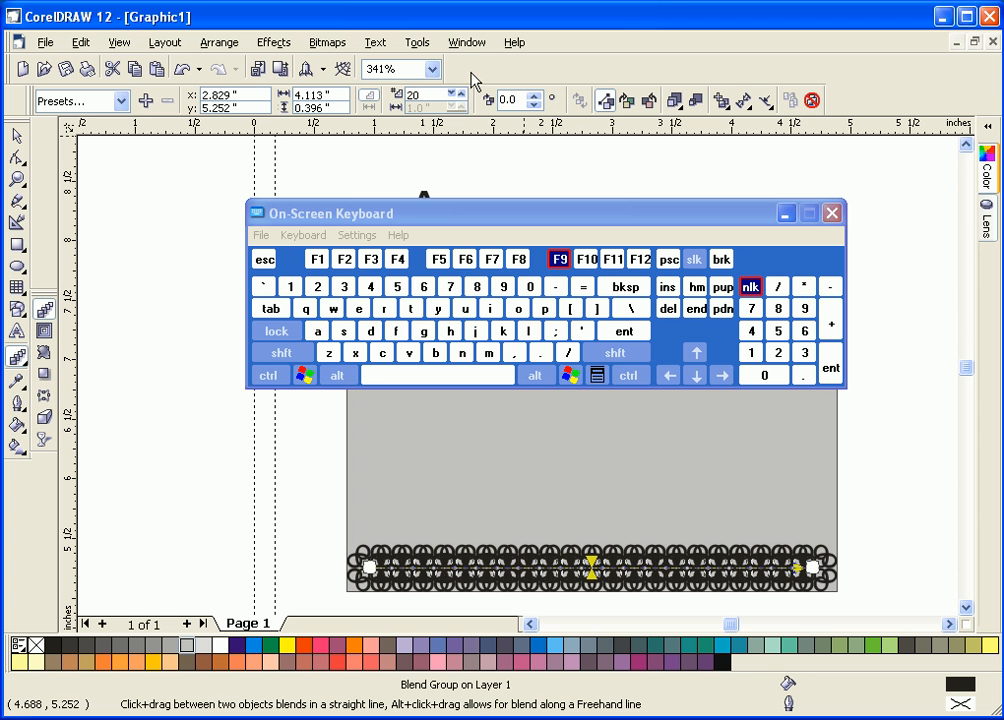
Step: Set the number of steps in the rosette blend to 9
{"action": "left_click", "coordinate": [455, 103]}
{"action": "left_click", "coordinate": [455, 100]}
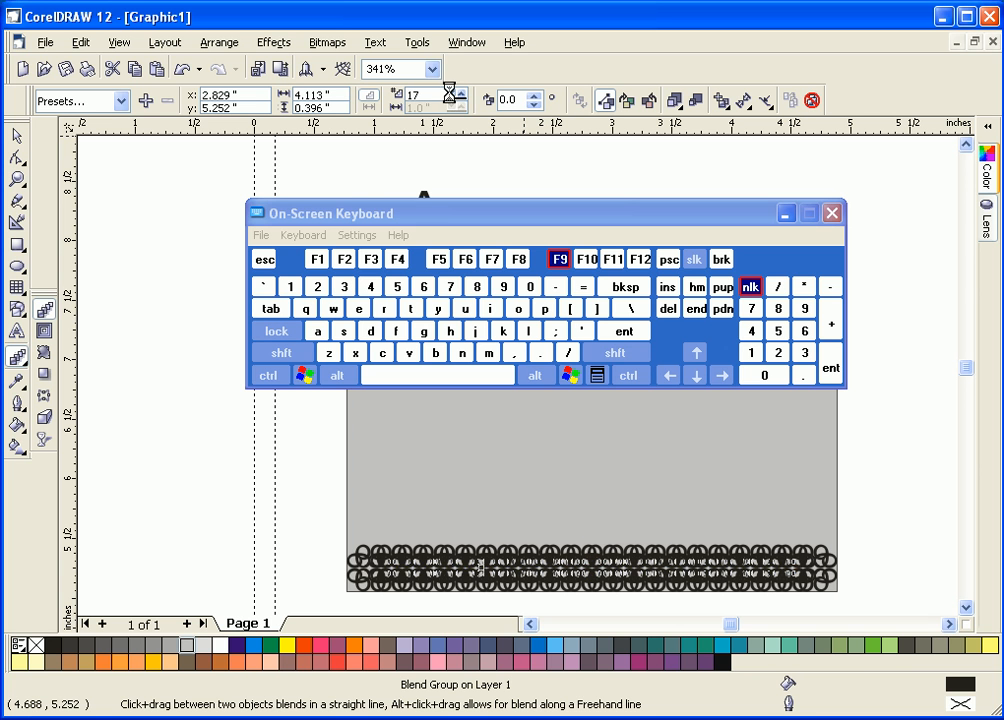
{"action": "left_click", "coordinate": [455, 100]}
{"action": "left_click", "coordinate": [455, 100]}
{"action": "left_click", "coordinate": [455, 100]}
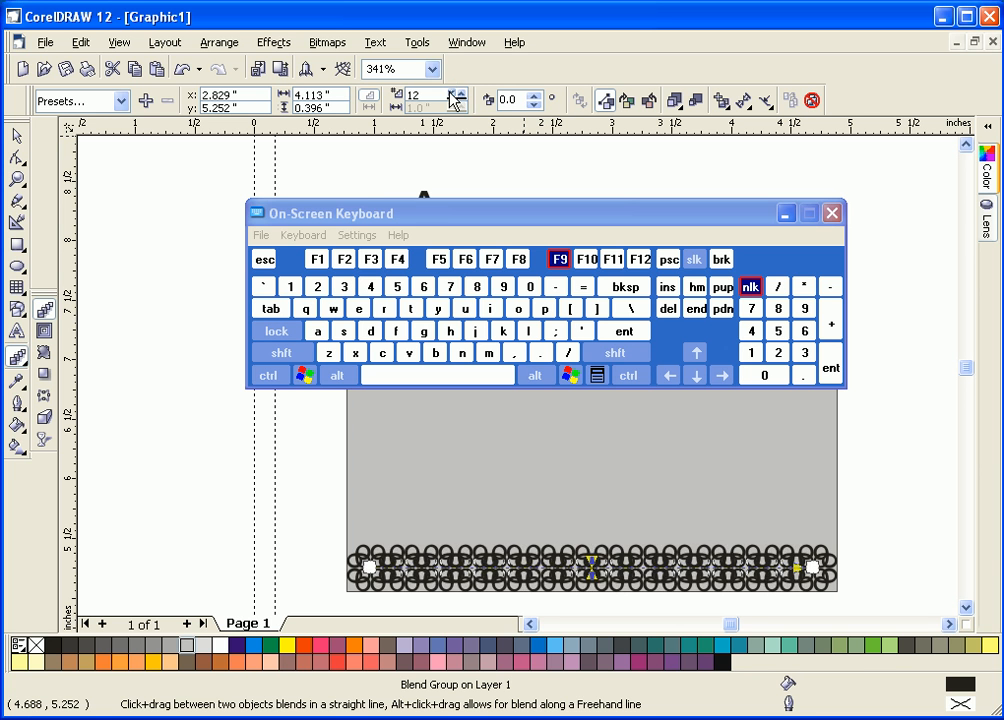
{"action": "left_click", "coordinate": [455, 100]}
{"action": "left_click", "coordinate": [455, 100]}
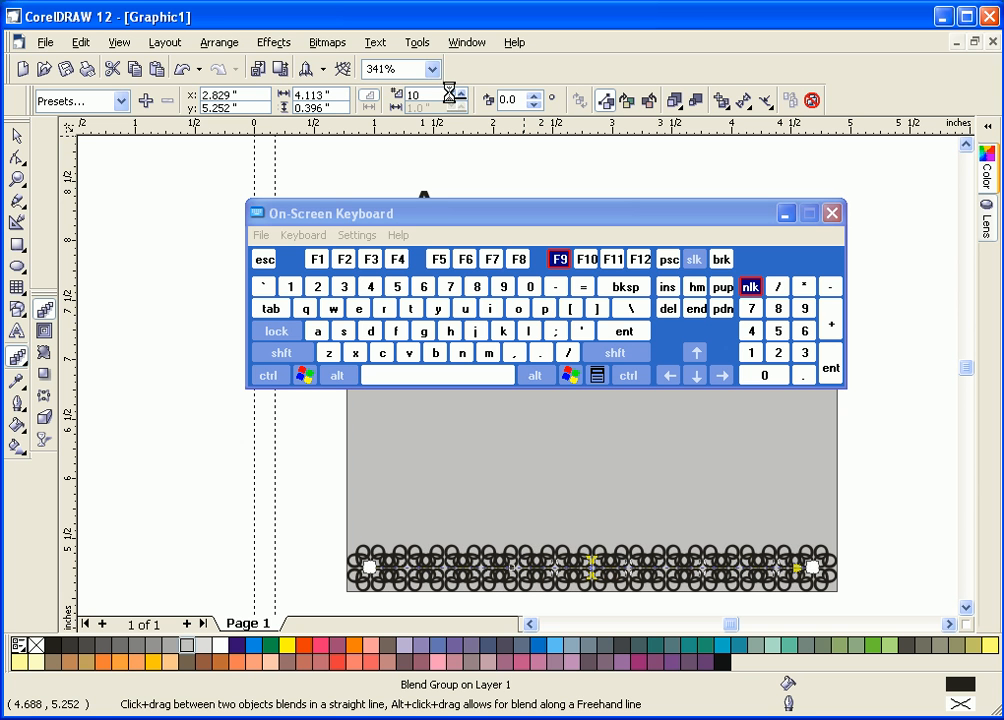
{"action": "left_click", "coordinate": [455, 100]}
{"action": "left_click", "coordinate": [455, 100]}
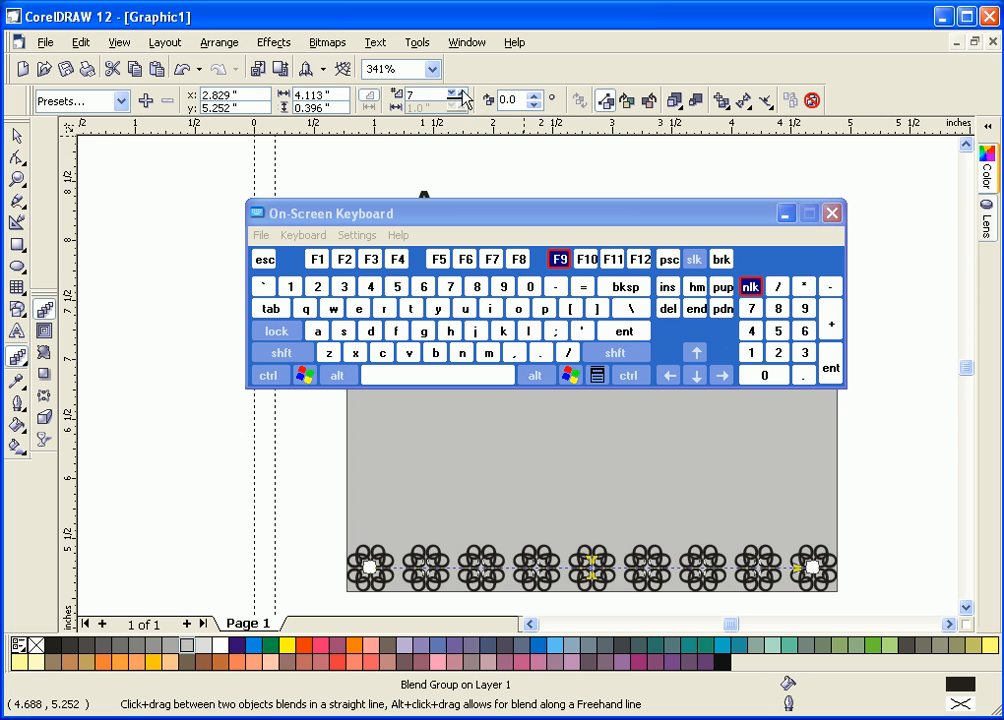
{"action": "left_click", "coordinate": [458, 94]}
{"action": "left_click", "coordinate": [458, 94]}
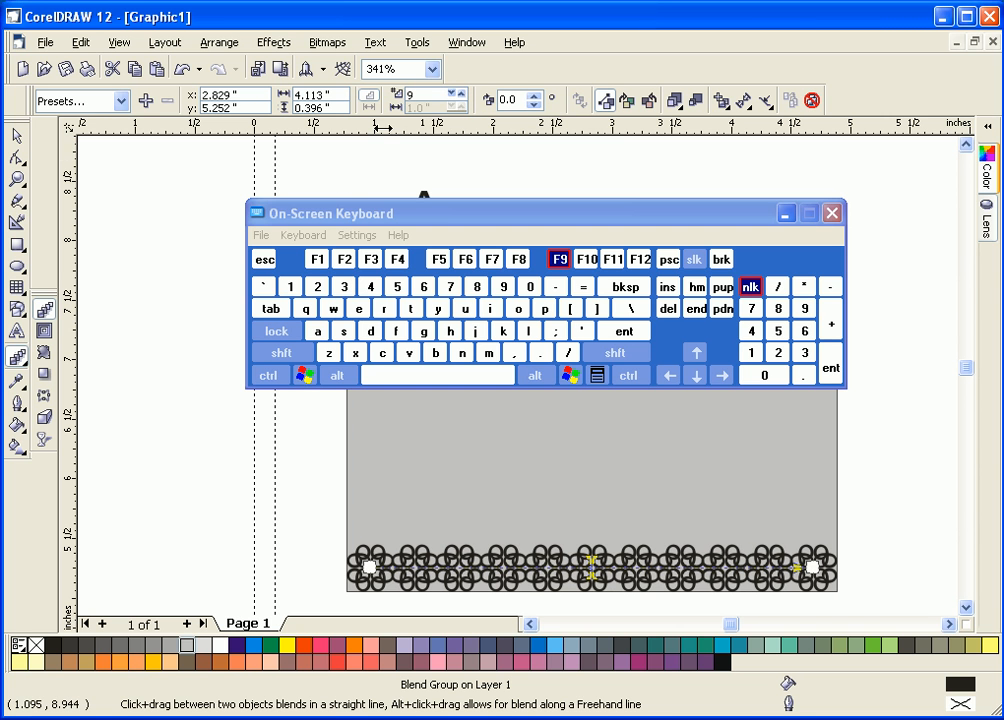
Step: Move the on-screen keyboard off the drawing and place a copy of the blended rosette row about 0.95 inches straight above the original
{"action": "left_click", "coordinate": [15, 137]}
{"action": "left_click_drag", "start_coordinate": [897, 601], "coordinate": [307, 532]}
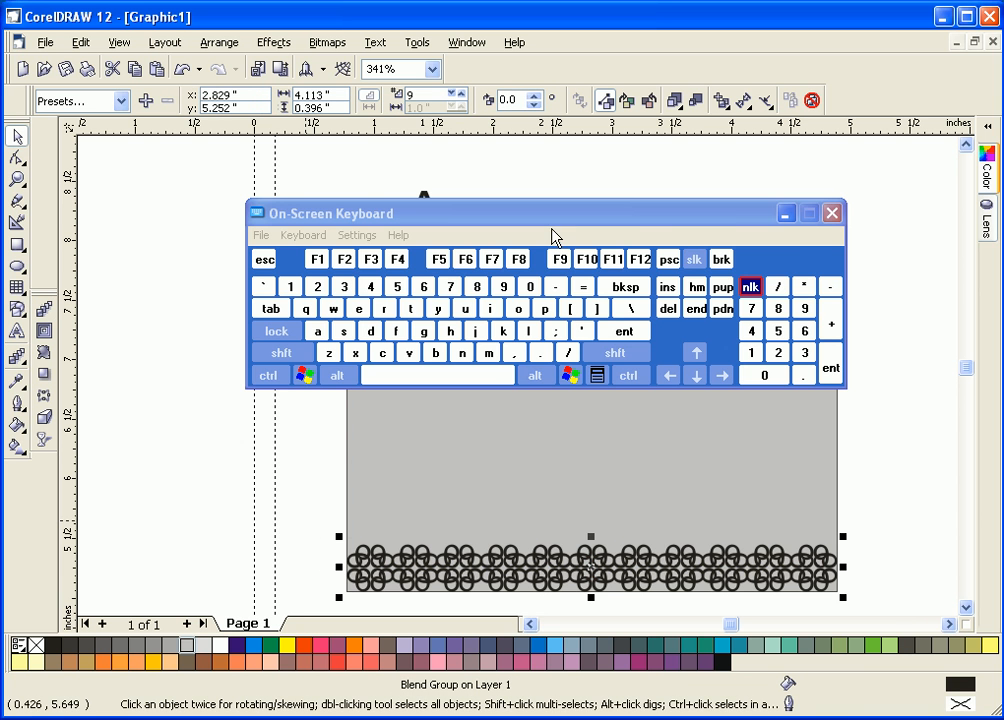
{"action": "left_click_drag", "start_coordinate": [679, 217], "coordinate": [92, 412]}
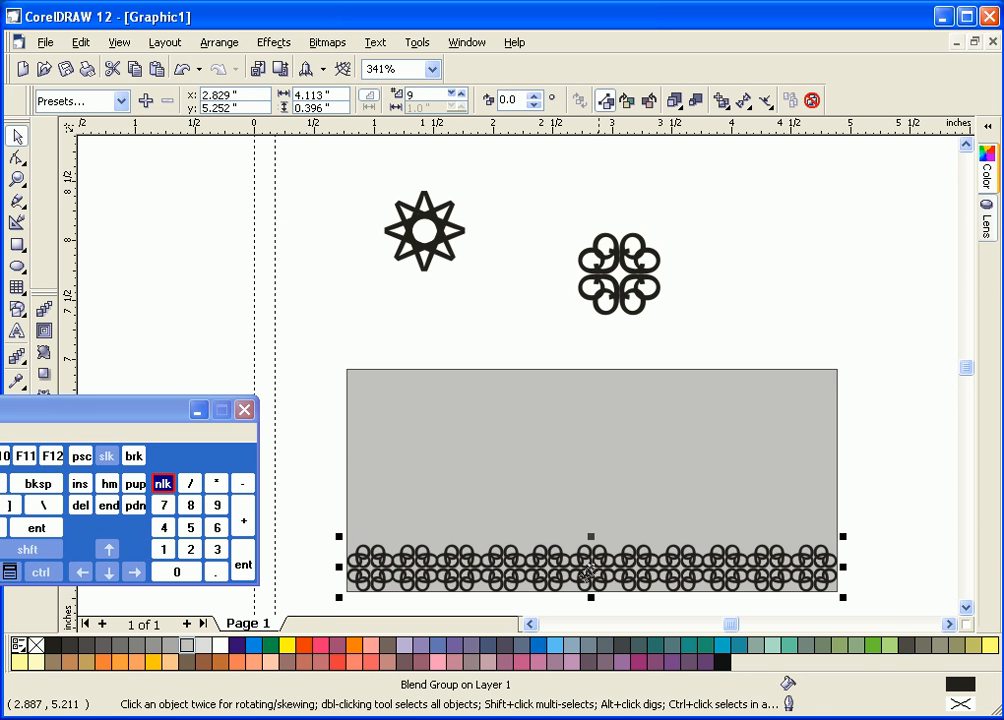
{"action": "left_click_drag", "start_coordinate": [590, 567], "coordinate": [587, 550]}
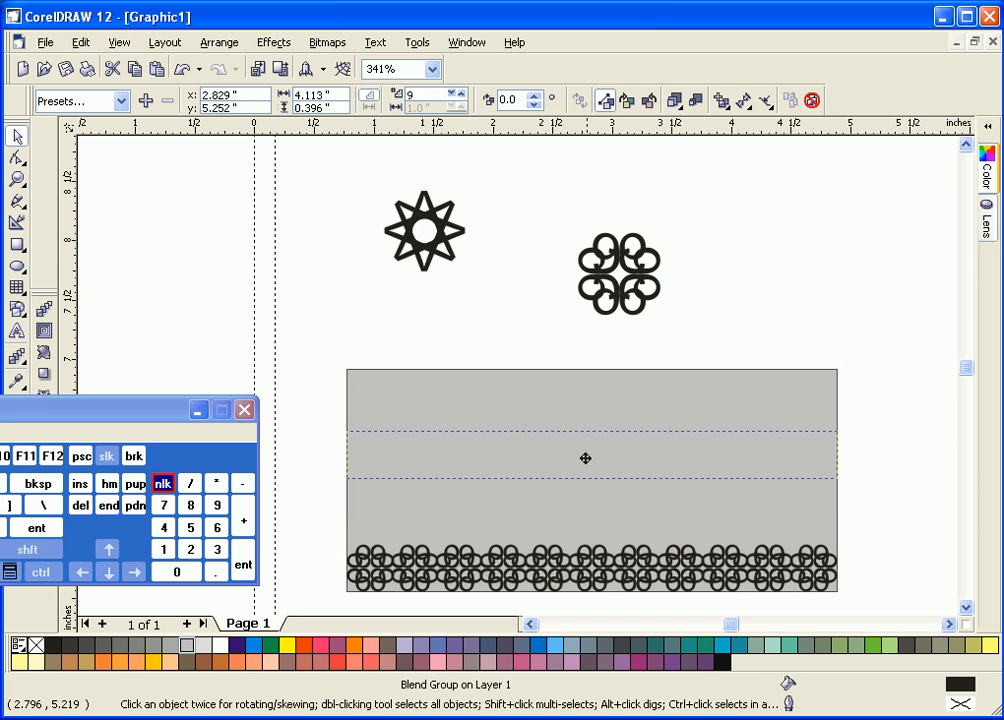
{"action": "left_click_drag", "start_coordinate": [585, 458], "coordinate": [585, 464]}
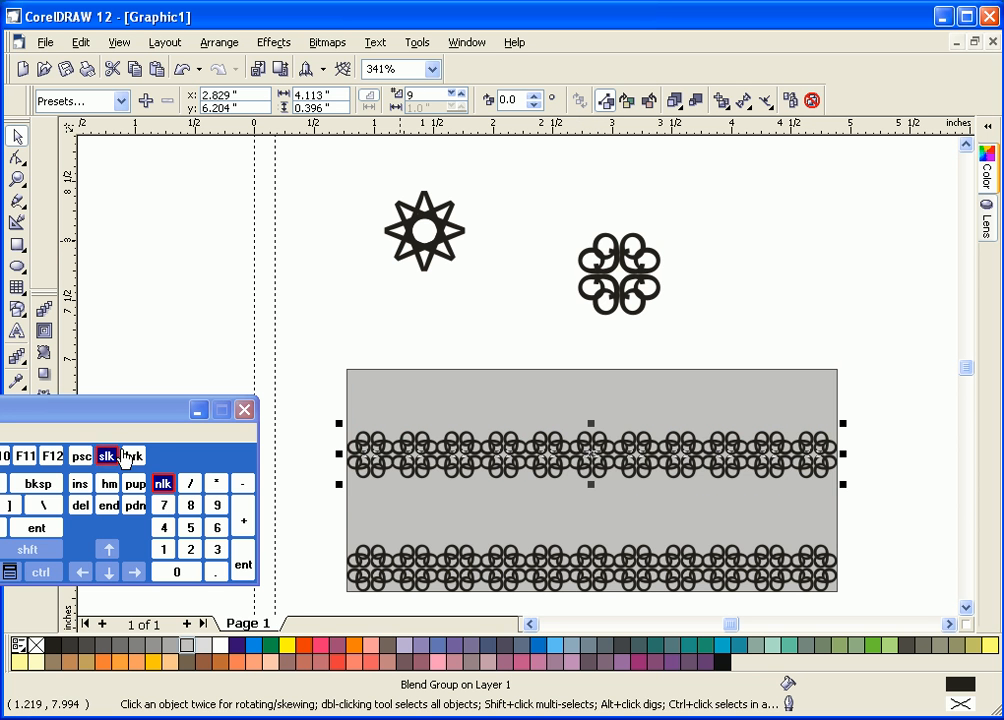
Step: Move the on-screen keyboard lower and group the upper copy of the blended rosette row
{"action": "left_click_drag", "start_coordinate": [101, 420], "coordinate": [76, 524]}
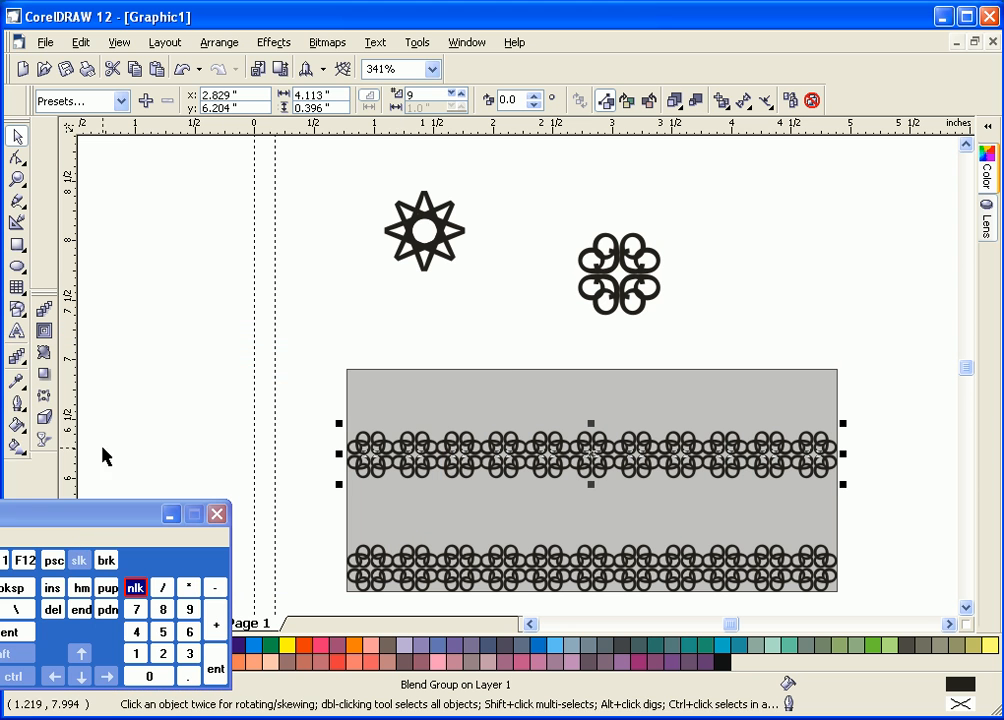
{"action": "left_click", "coordinate": [214, 44]}
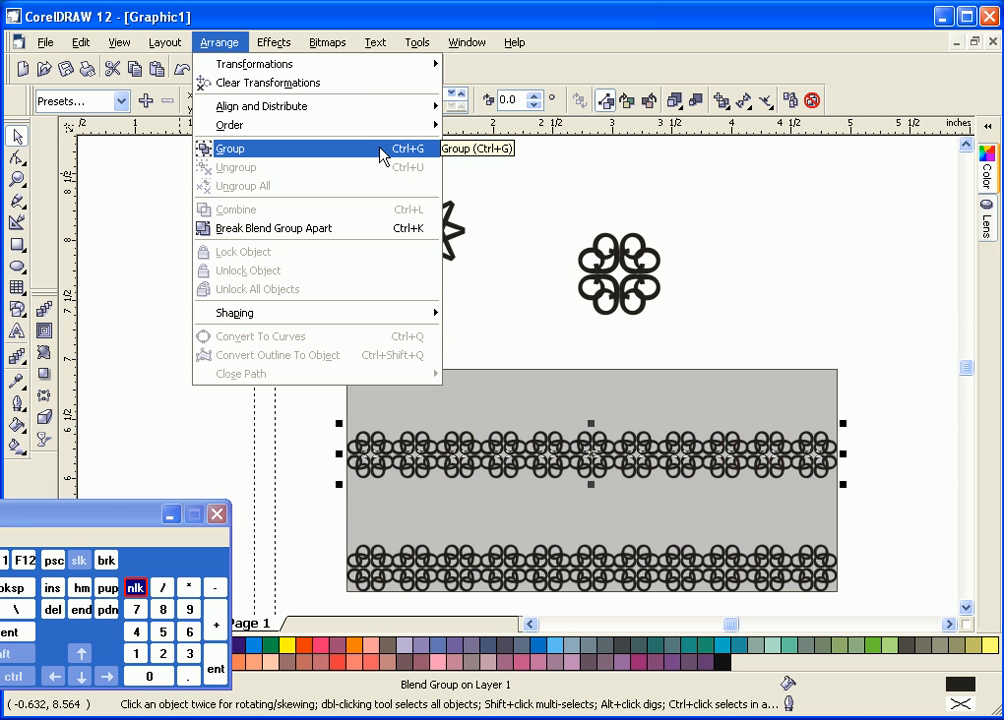
{"action": "left_click", "coordinate": [342, 150]}
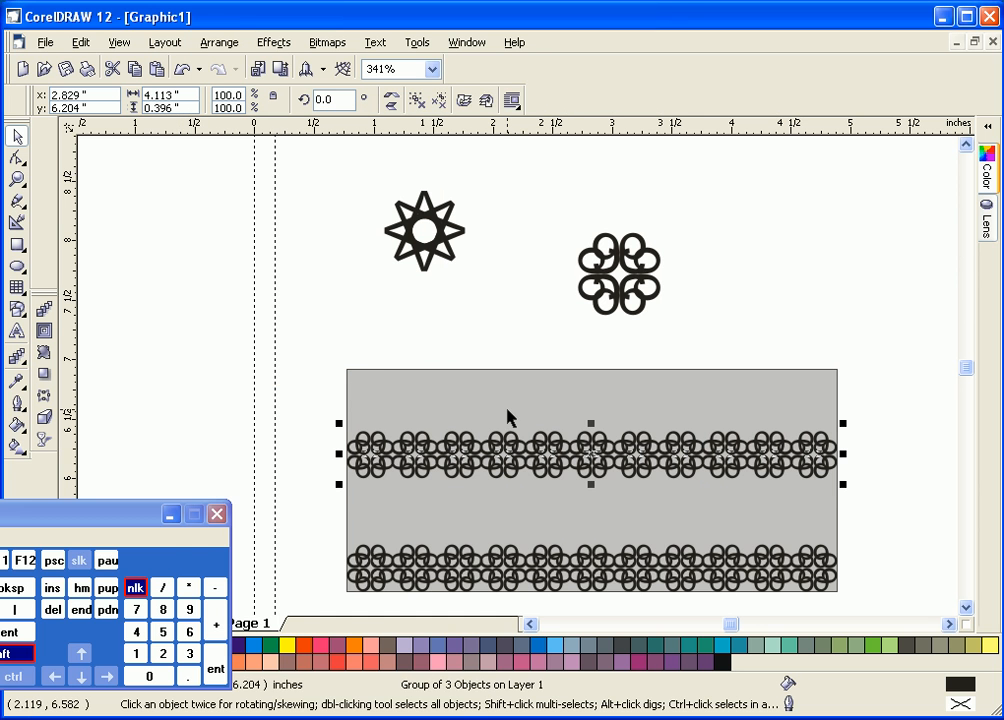
Step: Align the upper rosette row with the grey rectangle's top edge, deselect everything, and move the on-screen keyboard clear of the drawing
{"action": "left_click_drag", "start_coordinate": [49, 522], "coordinate": [325, 553]}
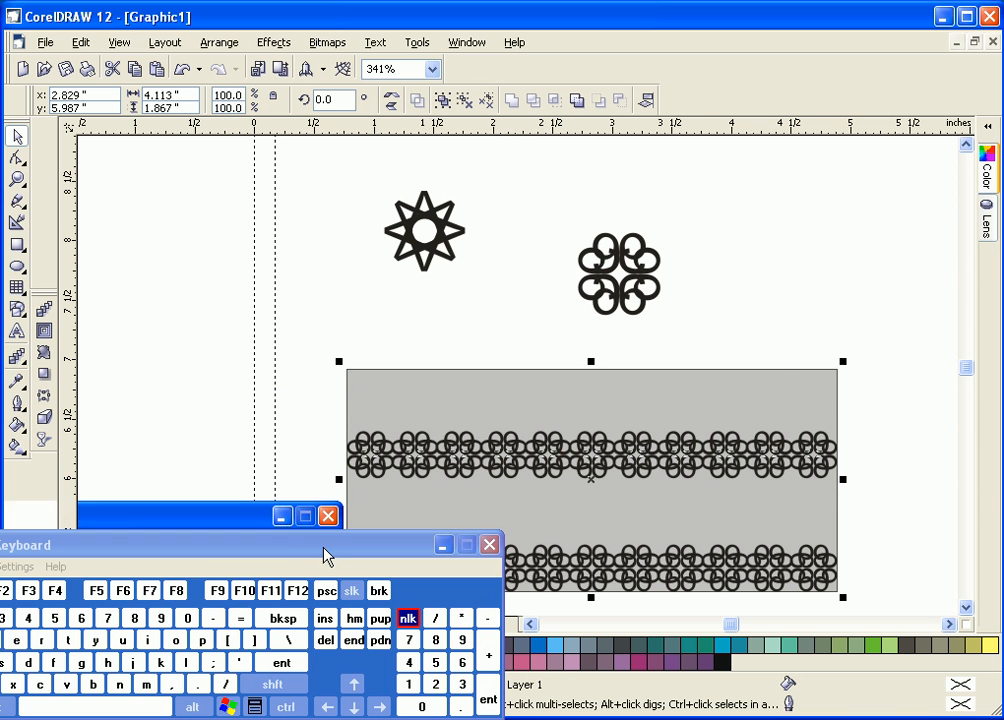
{"action": "left_click", "coordinate": [133, 620]}
{"action": "left_click", "coordinate": [69, 640]}
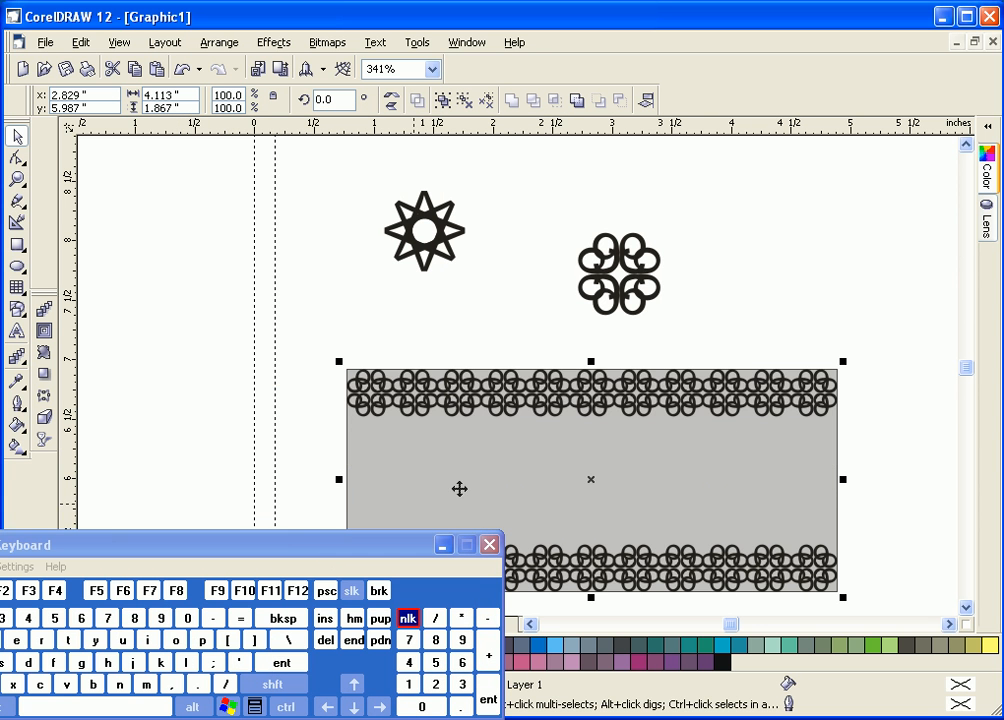
{"action": "left_click", "coordinate": [755, 315]}
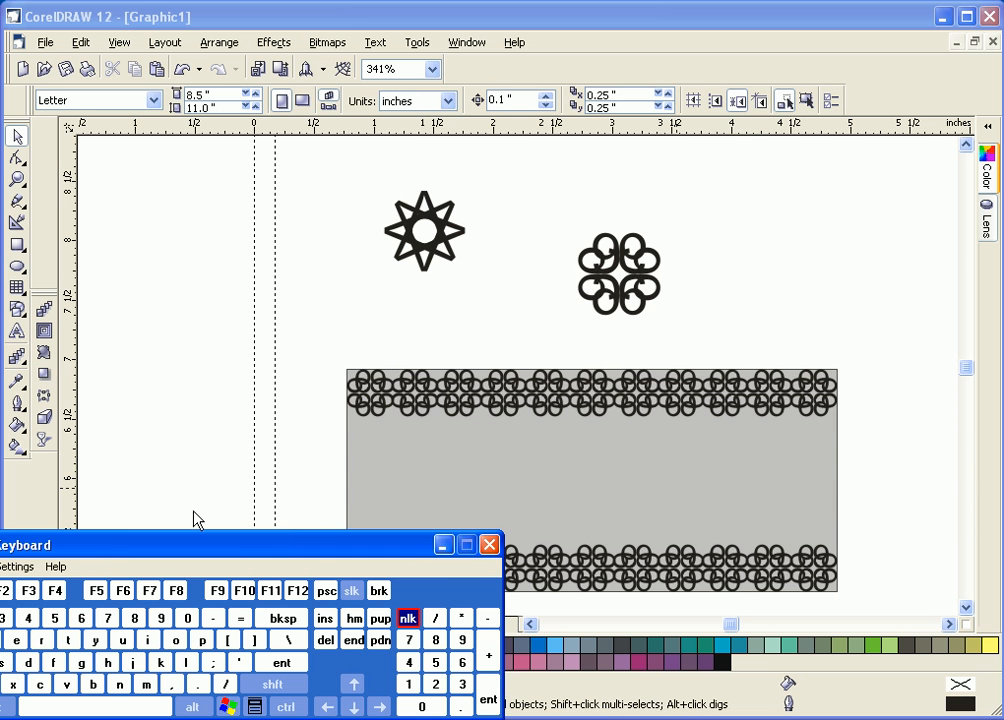
{"action": "left_click_drag", "start_coordinate": [403, 558], "coordinate": [224, 545]}
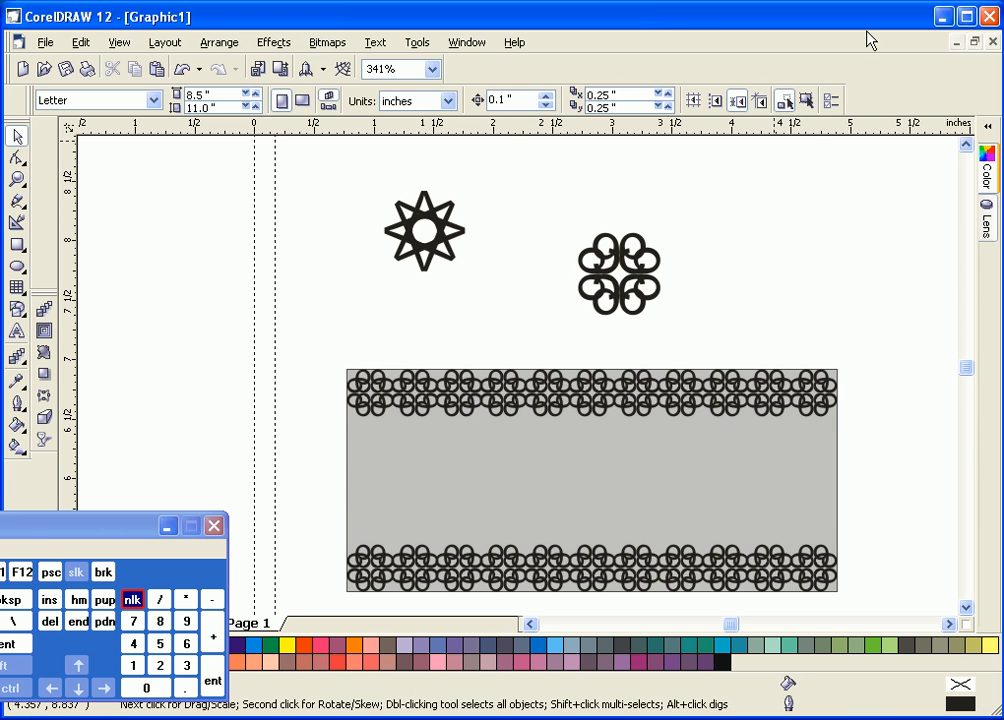
{"action": "key", "text": "KP_Add"}
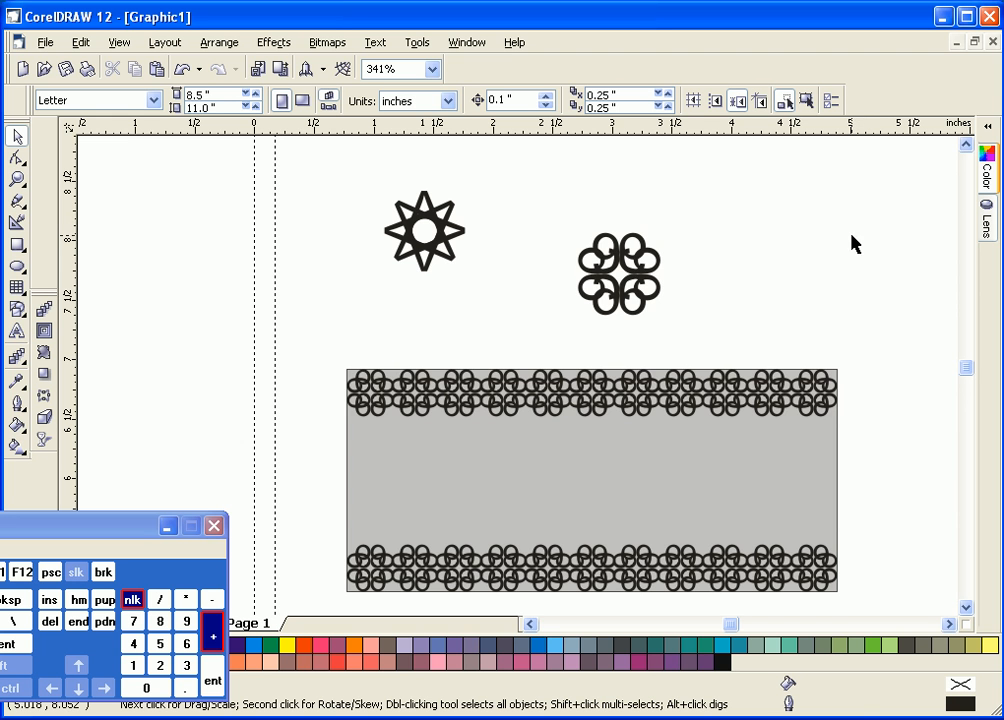
{"action": "left_click", "coordinate": [963, 146]}
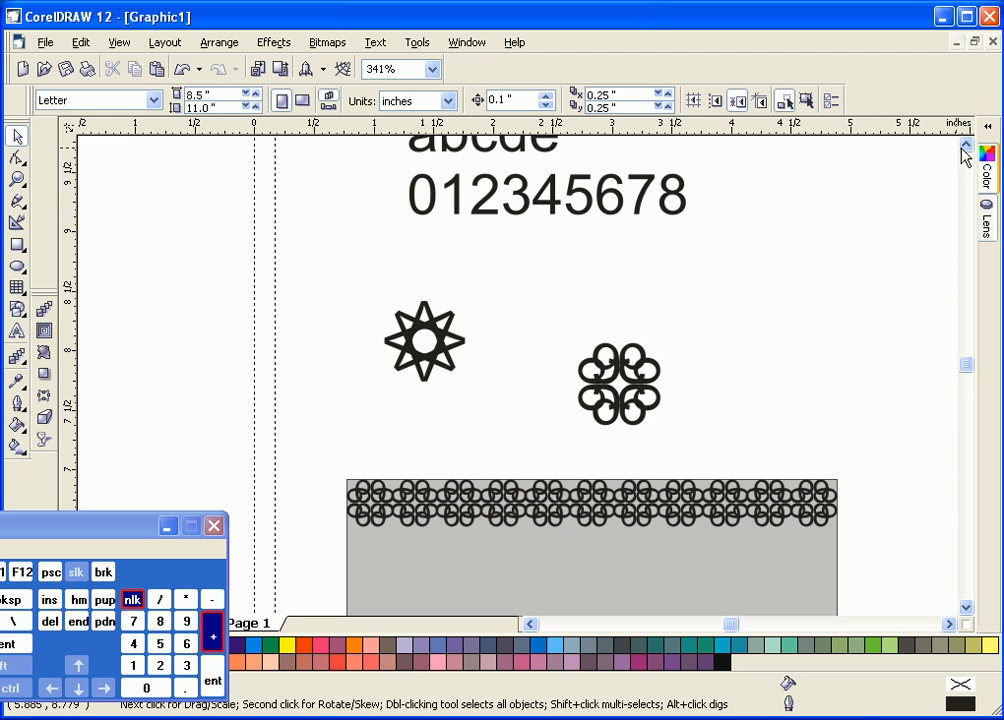
{"action": "left_click", "coordinate": [965, 147]}
{"action": "left_click", "coordinate": [965, 147]}
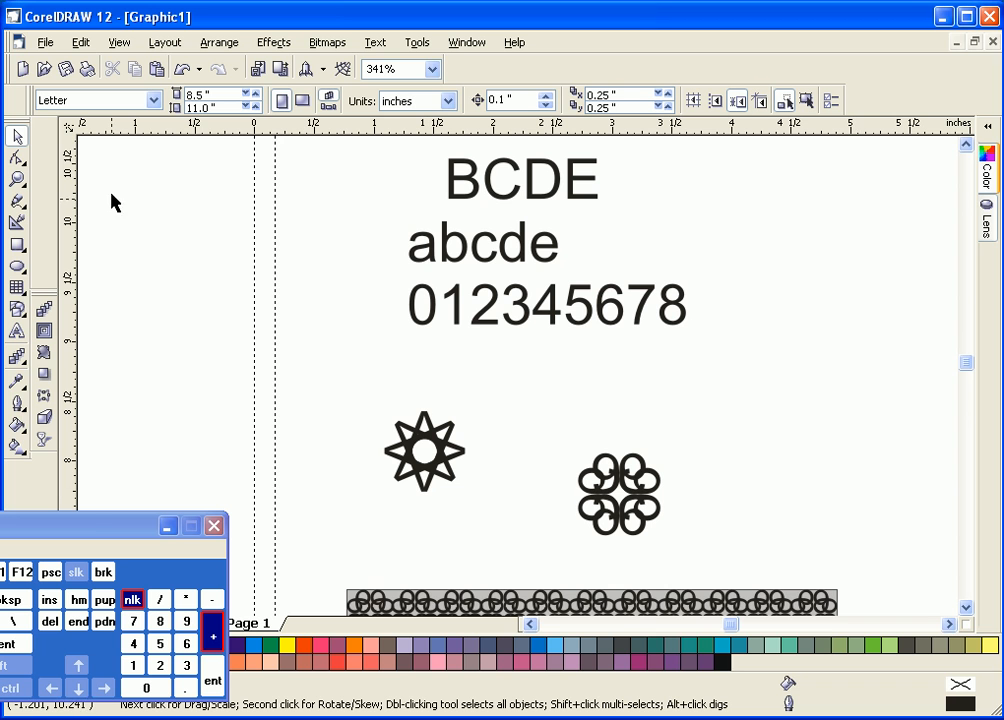
{"action": "left_click", "coordinate": [15, 665]}
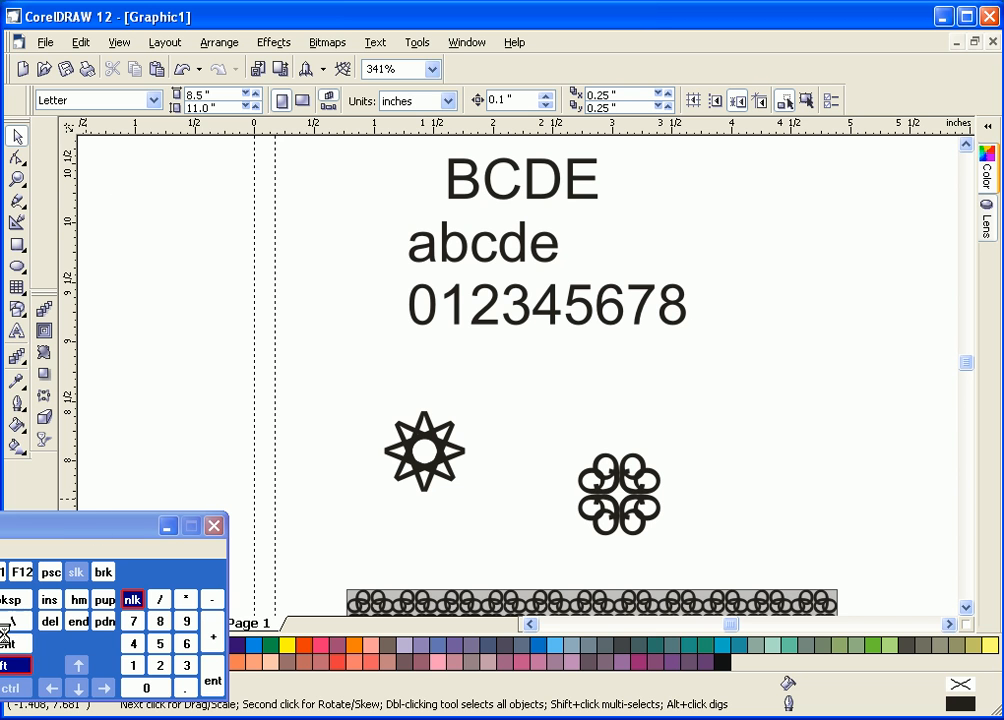